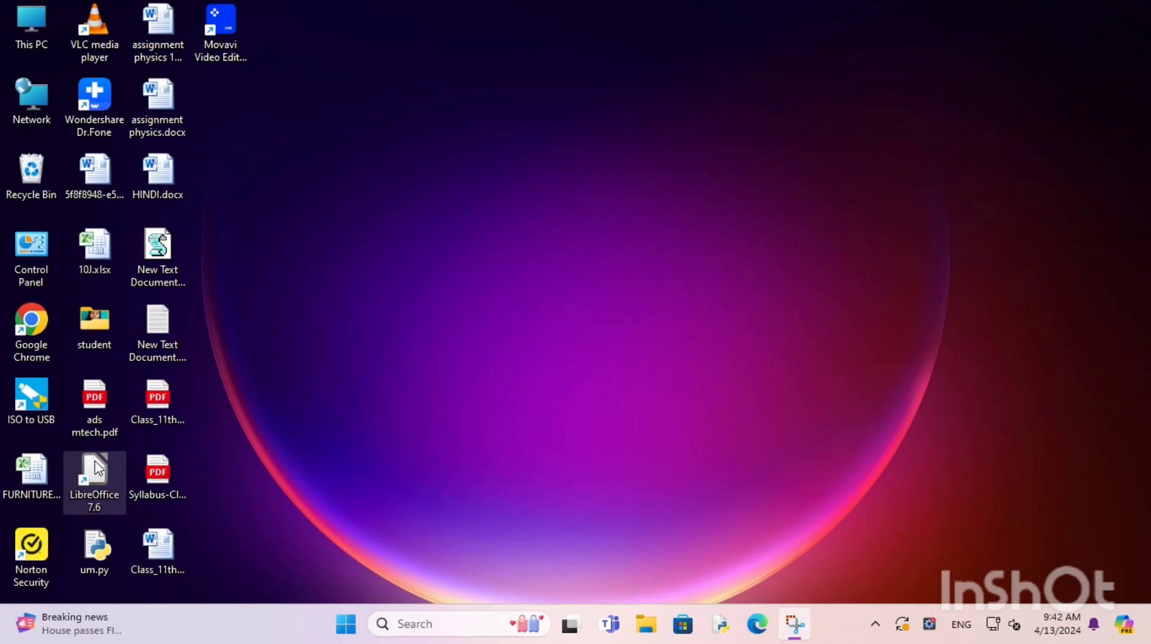
Step: Launch LibreOffice 7.6 from its desktop shortcut
{"action": "double_click", "coordinate": [98, 468]}
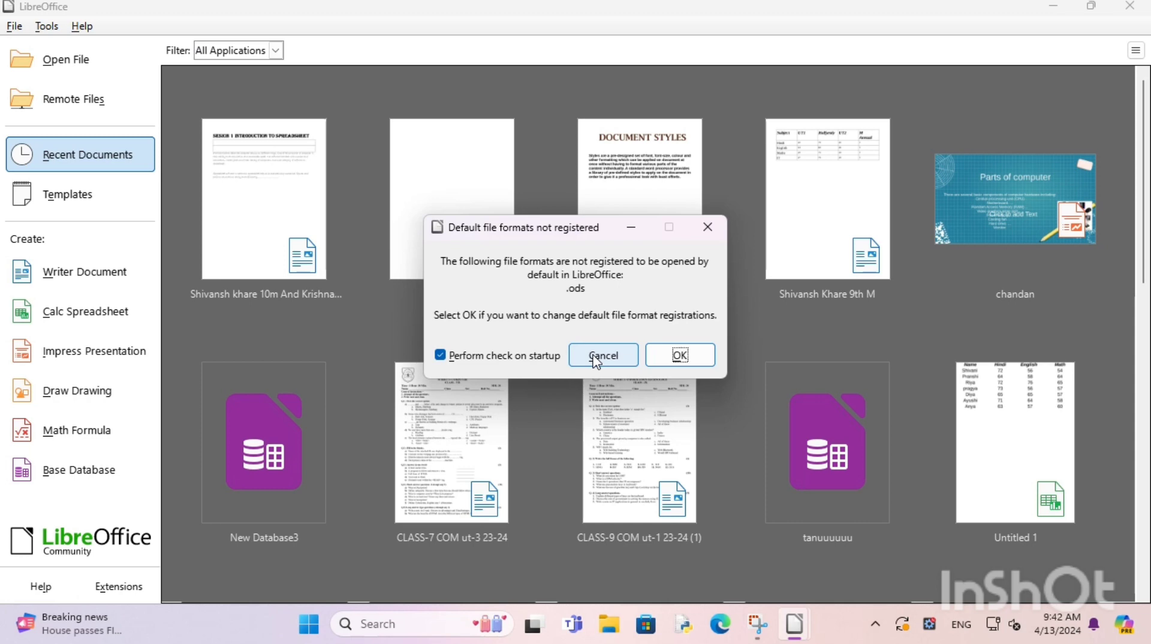
Step: Get past the file-format notice and settings window, then create a blank Calc spreadsheet
{"action": "left_click", "coordinate": [675, 354]}
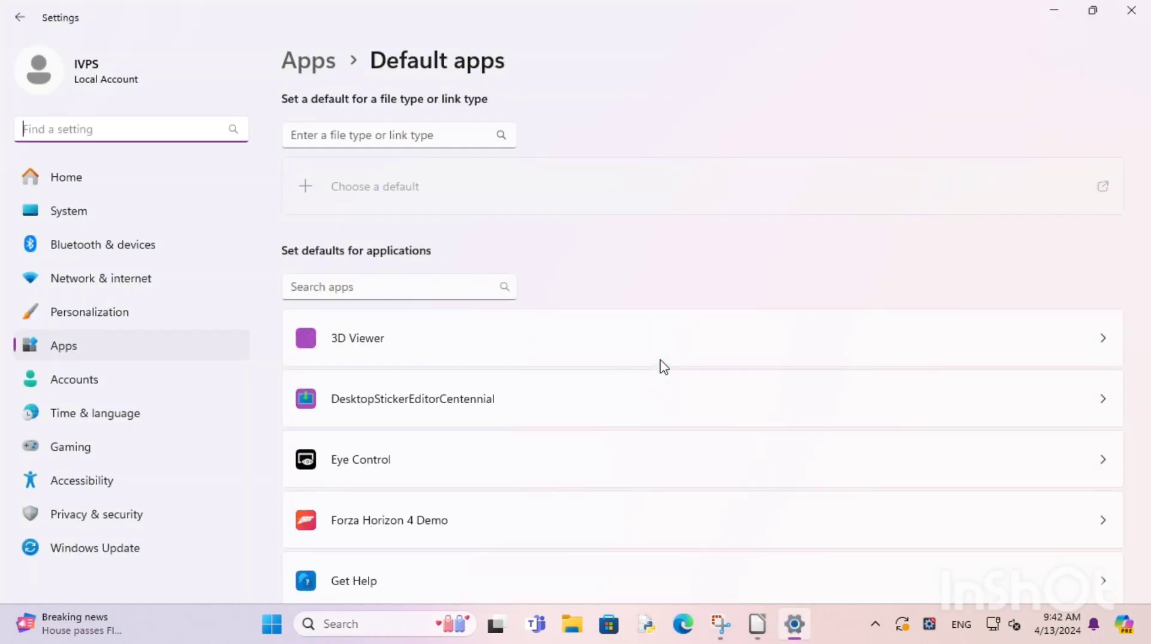
{"action": "left_click", "coordinate": [1124, 10]}
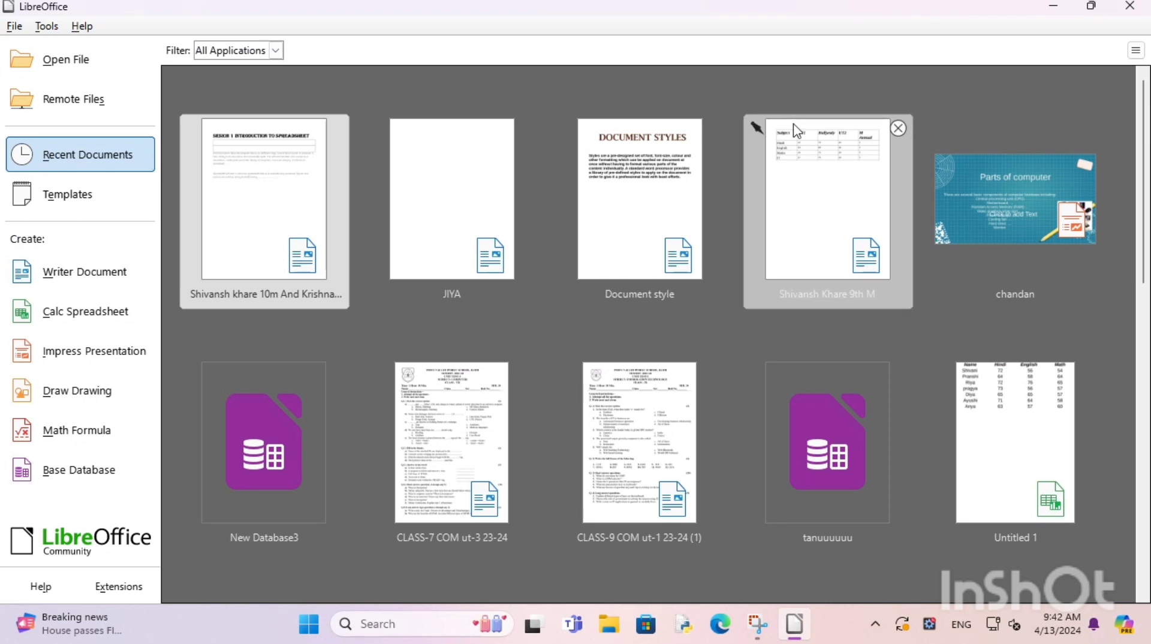
{"action": "left_click", "coordinate": [65, 318]}
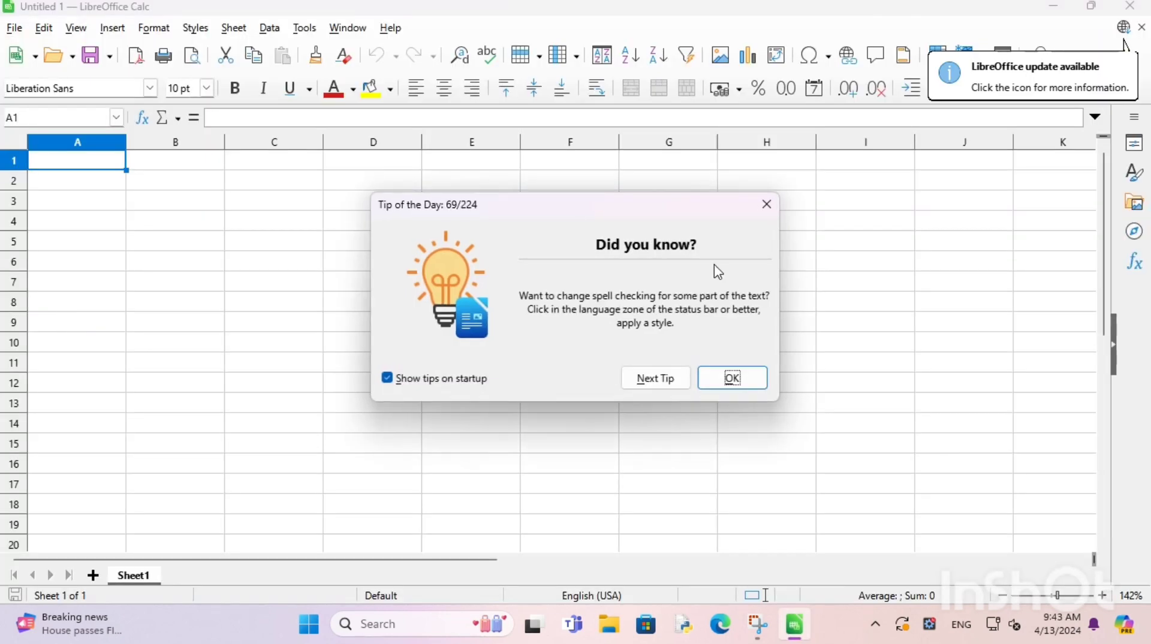
{"action": "left_click", "coordinate": [733, 379]}
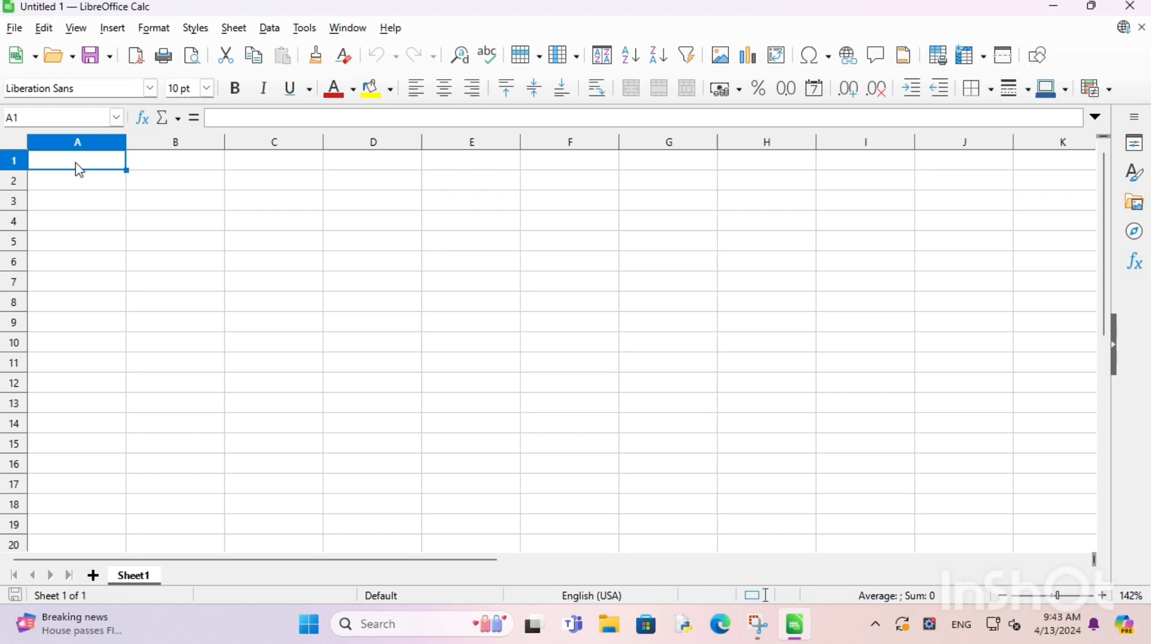
Step: Enter headers Salutation, Name, Amount Pending and Last Date in cells A1–D1
{"action": "type", "text": "S"}
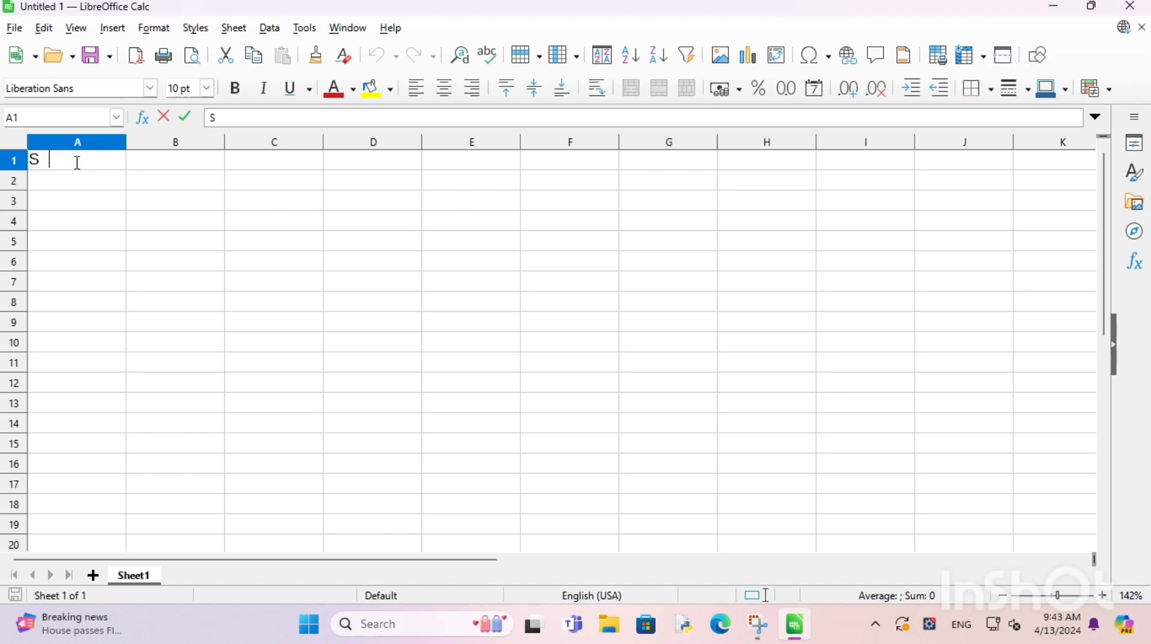
{"action": "type", "text": "alutati"}
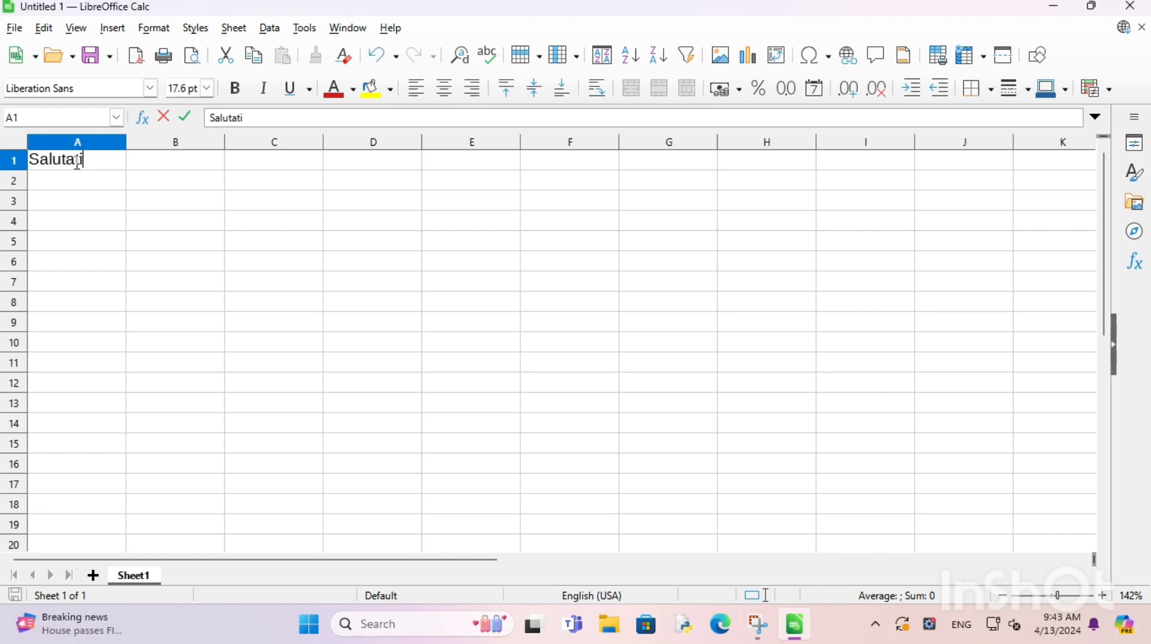
{"action": "type", "text": "on"}
{"action": "left_click", "coordinate": [165, 167]}
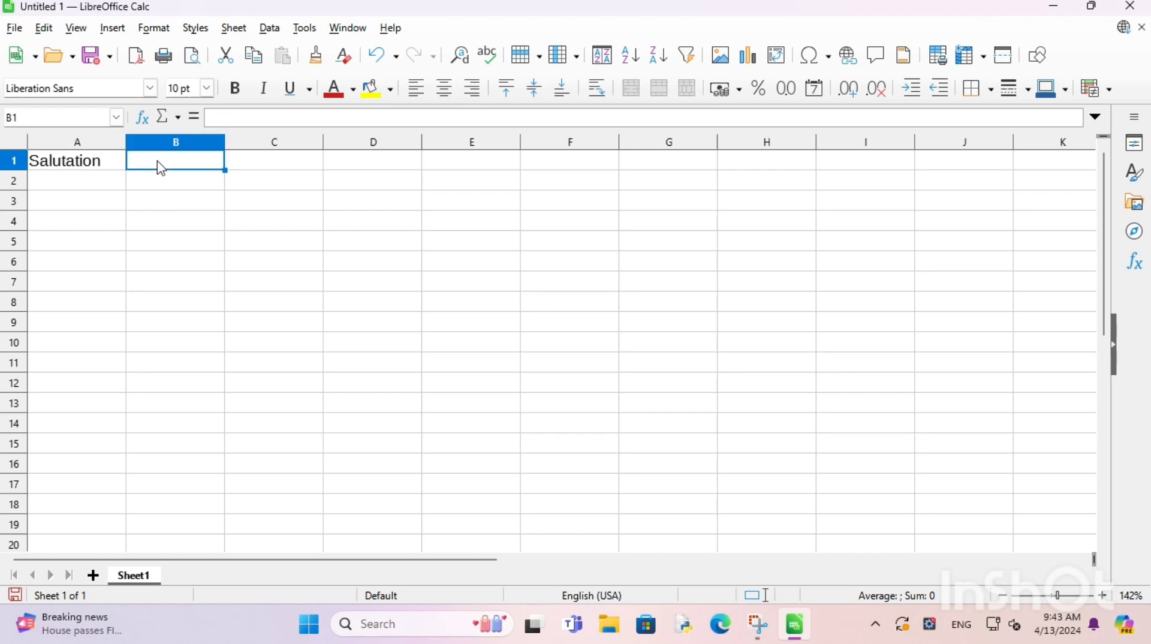
{"action": "type", "text": "Names"}
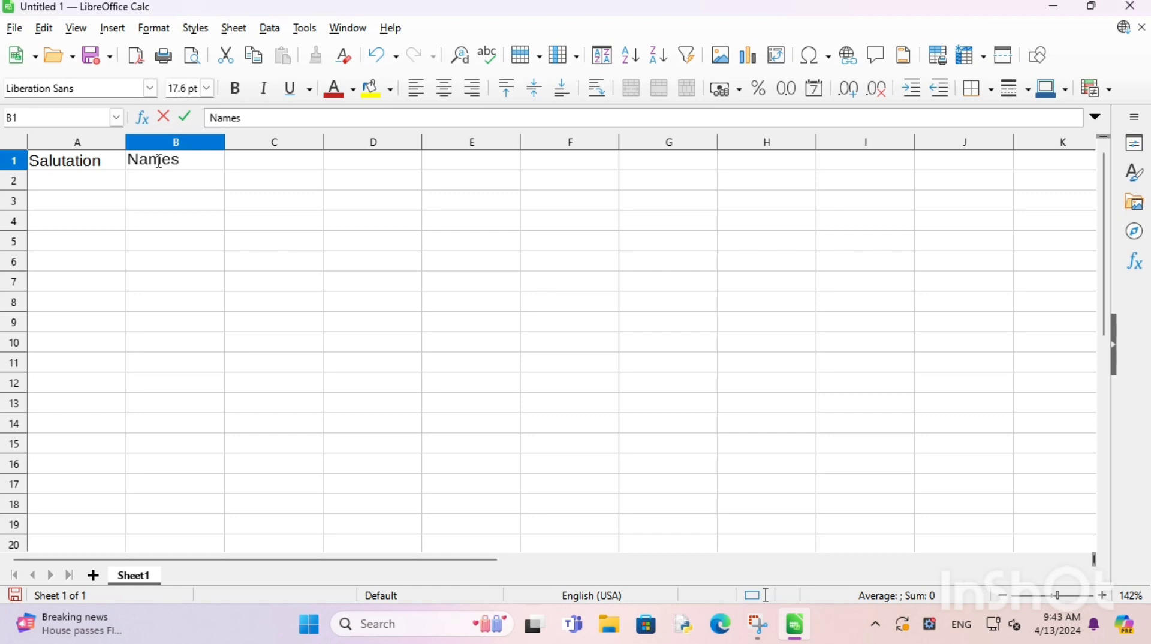
{"action": "key", "text": "BackSpace"}
{"action": "left_click", "coordinate": [290, 165]}
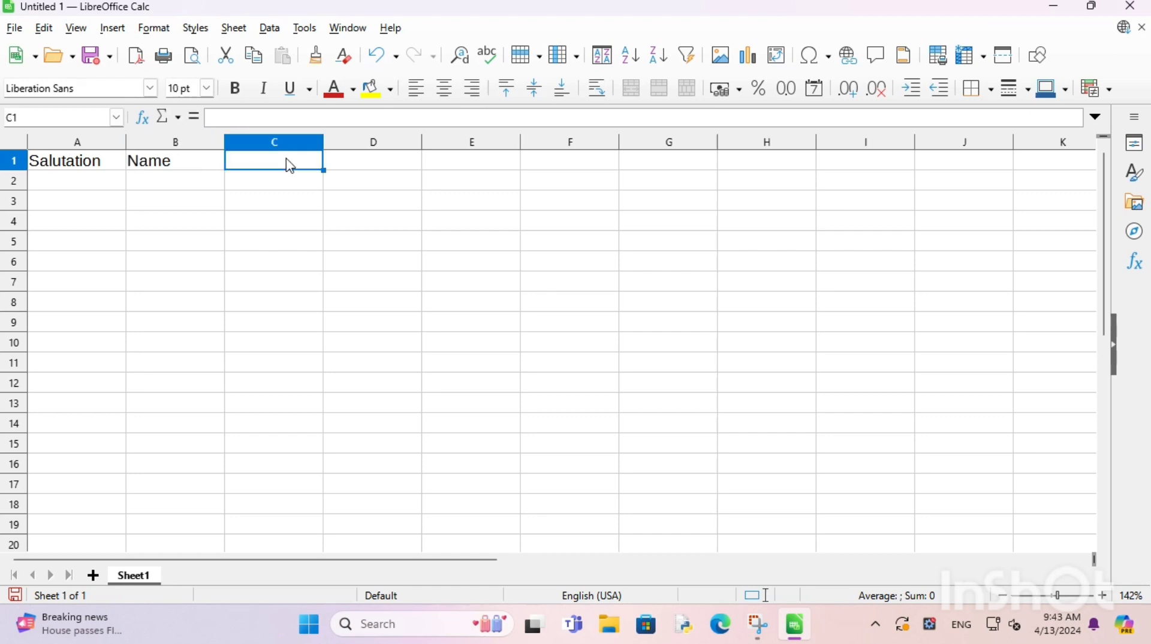
{"action": "type", "text": "Amo"}
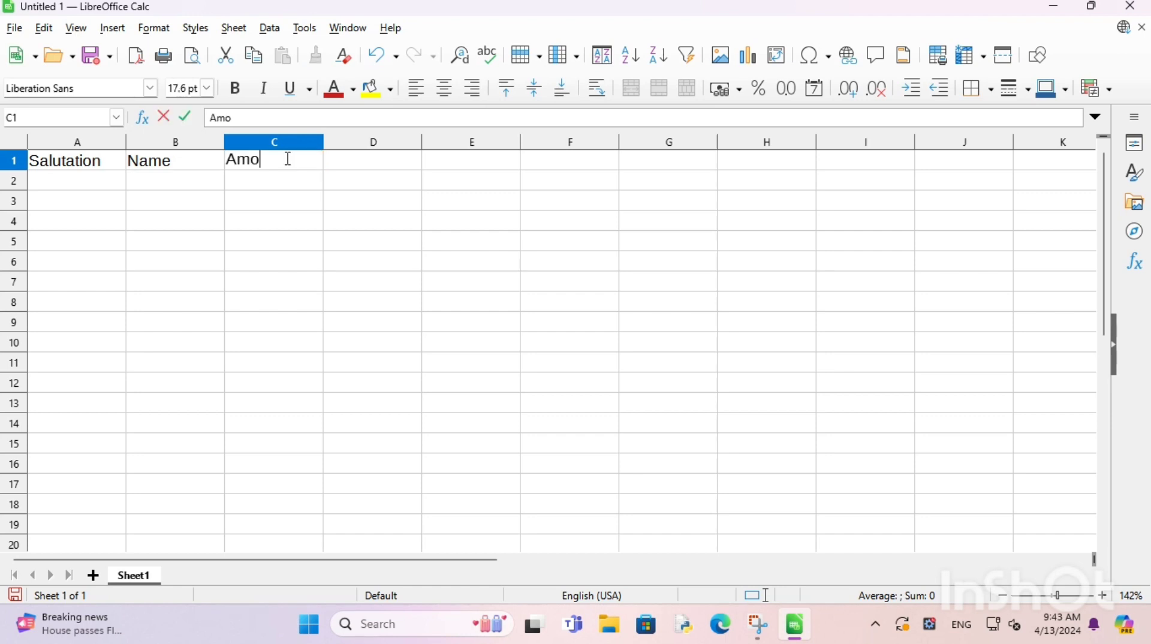
{"action": "type", "text": "unt Pending"}
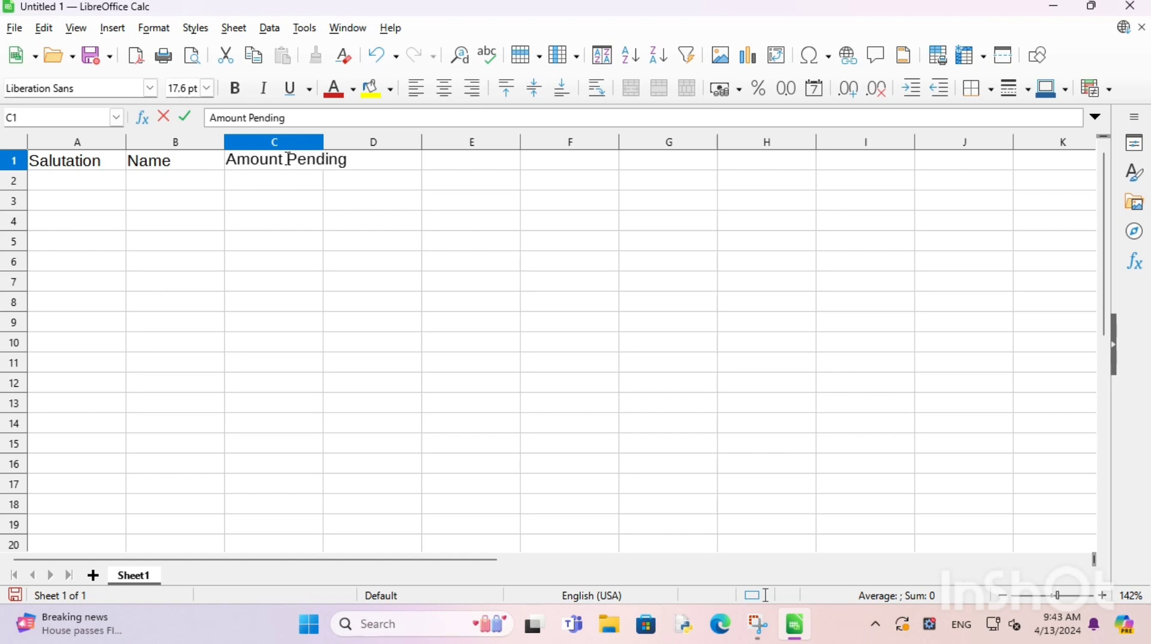
{"action": "key", "text": "Tab"}
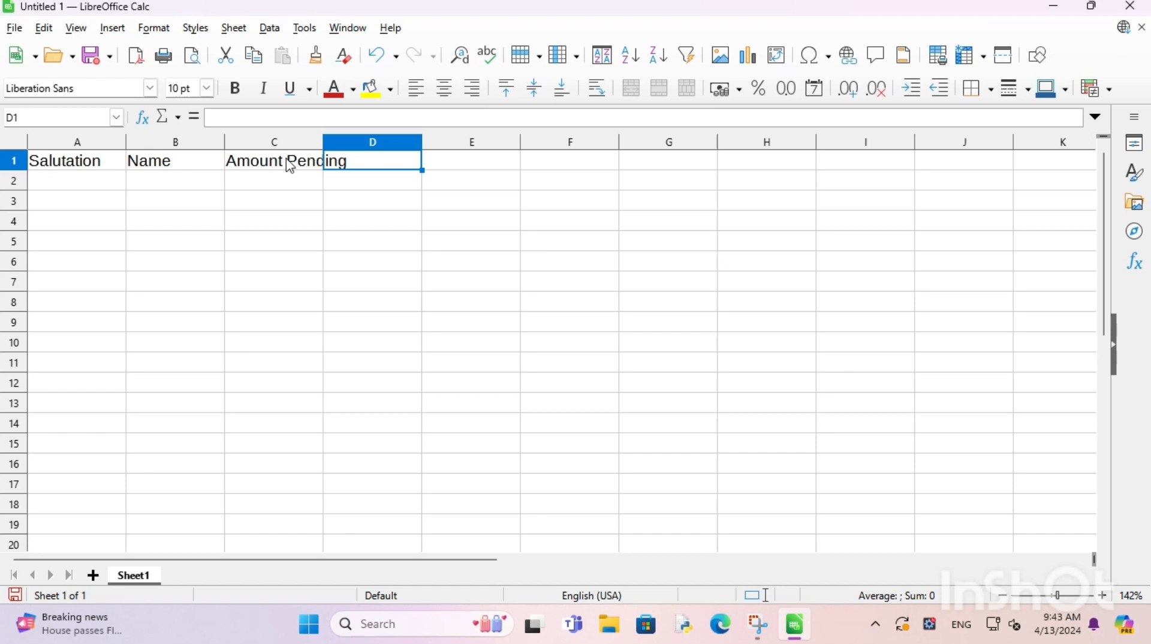
{"action": "type", "text": "Last "}
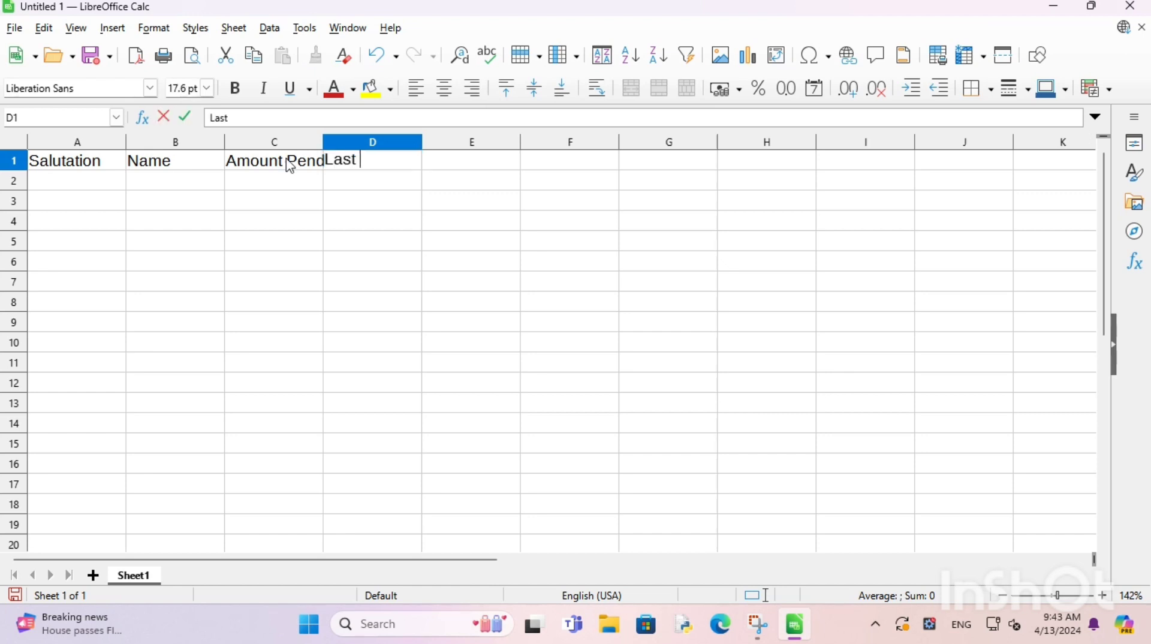
{"action": "type", "text": "Date"}
Step: Widen column C so the Amount Pending header fits
{"action": "left_click", "coordinate": [303, 142]}
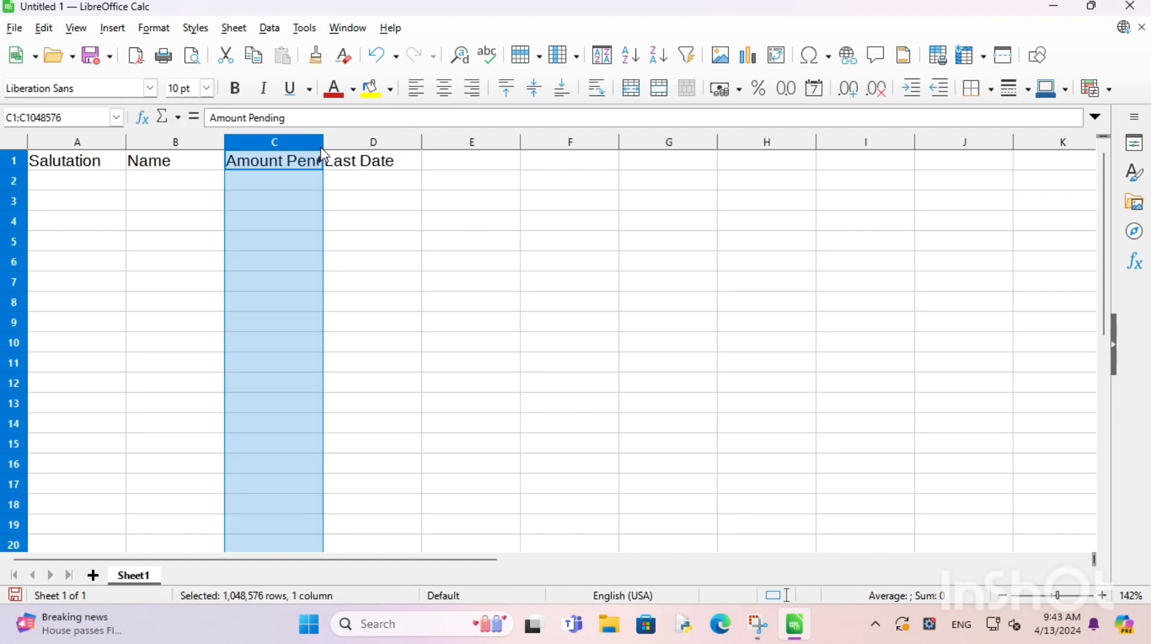
{"action": "left_click", "coordinate": [329, 145], "text": "shift"}
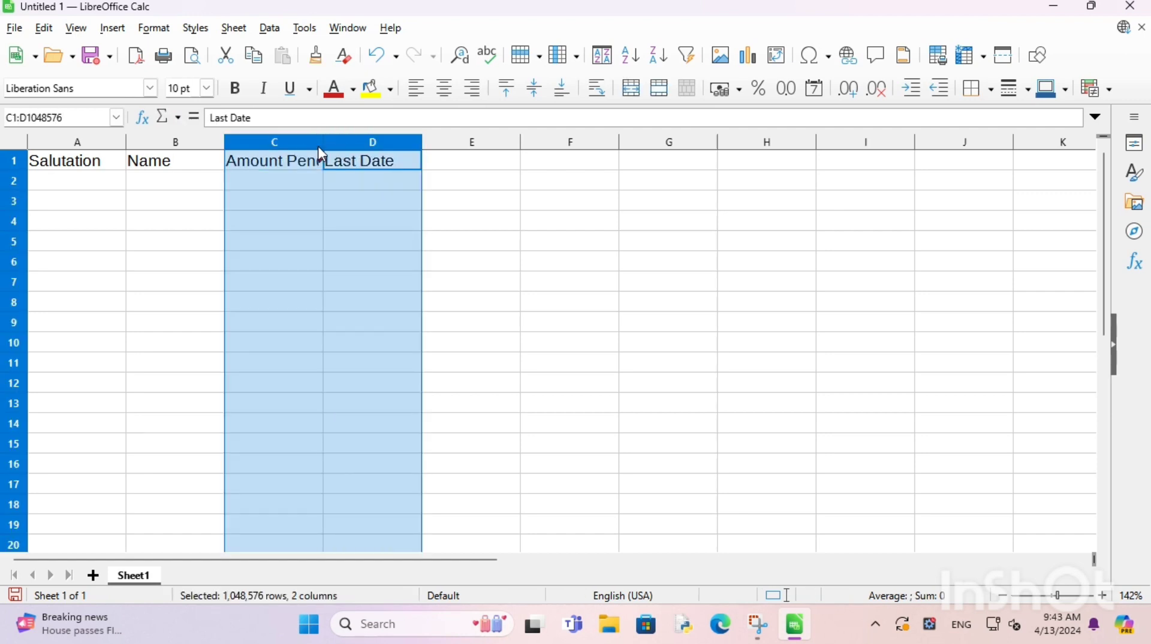
{"action": "left_click", "coordinate": [318, 145]}
{"action": "left_click_drag", "start_coordinate": [323, 140], "coordinate": [335, 141]}
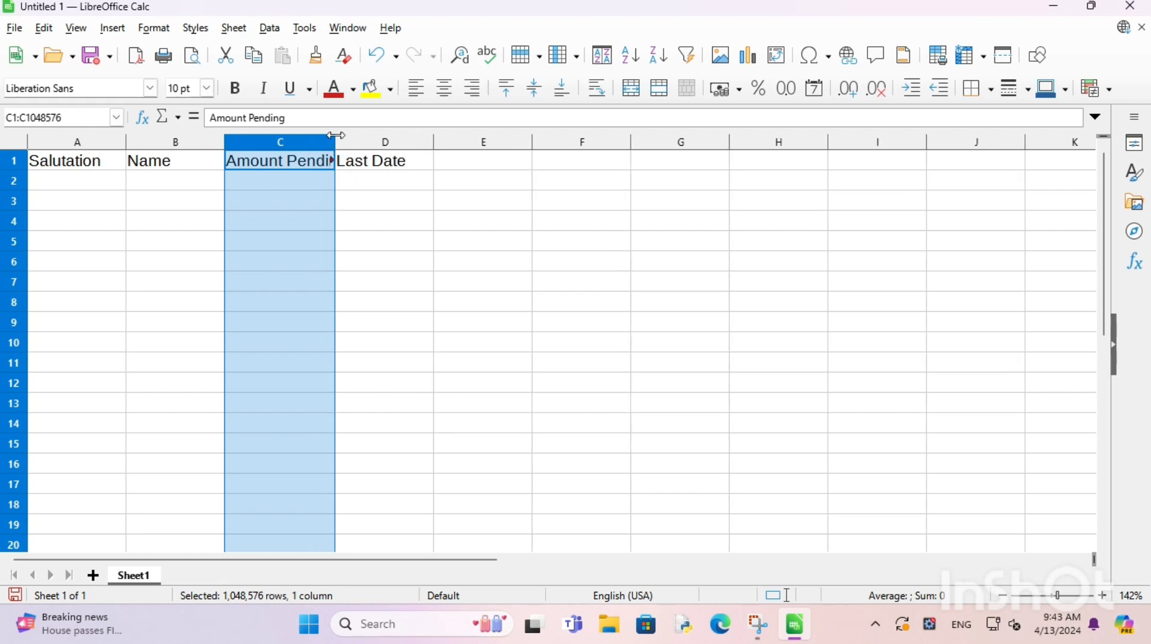
{"action": "left_click_drag", "start_coordinate": [335, 141], "coordinate": [352, 141]}
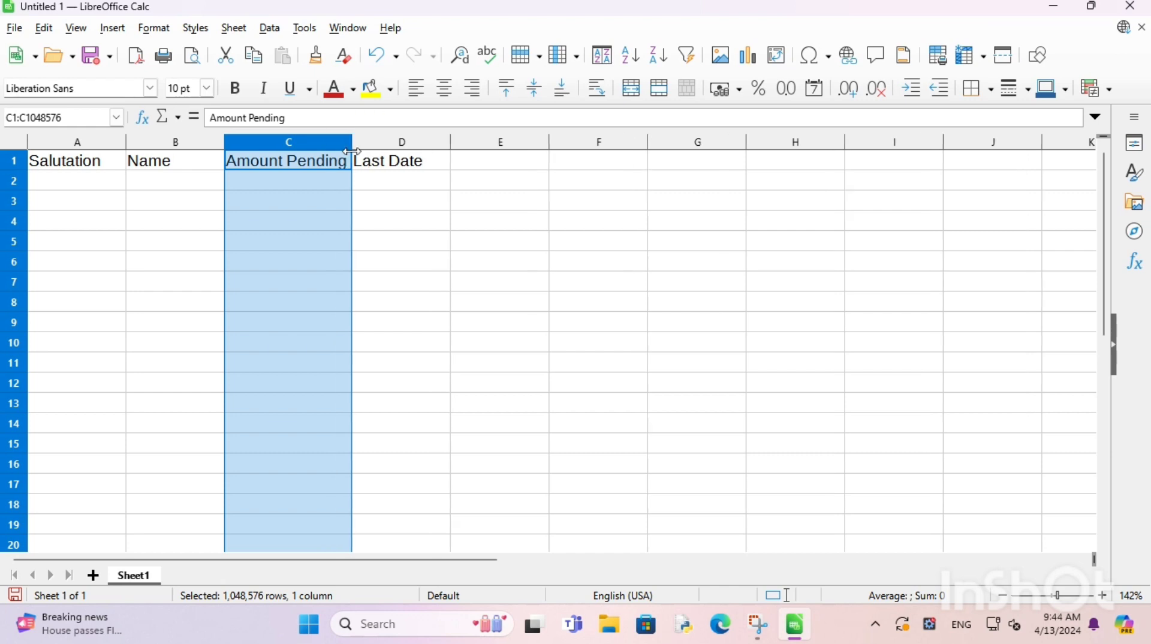
Step: Enter salutations Mr., Mrs. and Mr. in cells A2–A4
{"action": "left_click", "coordinate": [83, 185]}
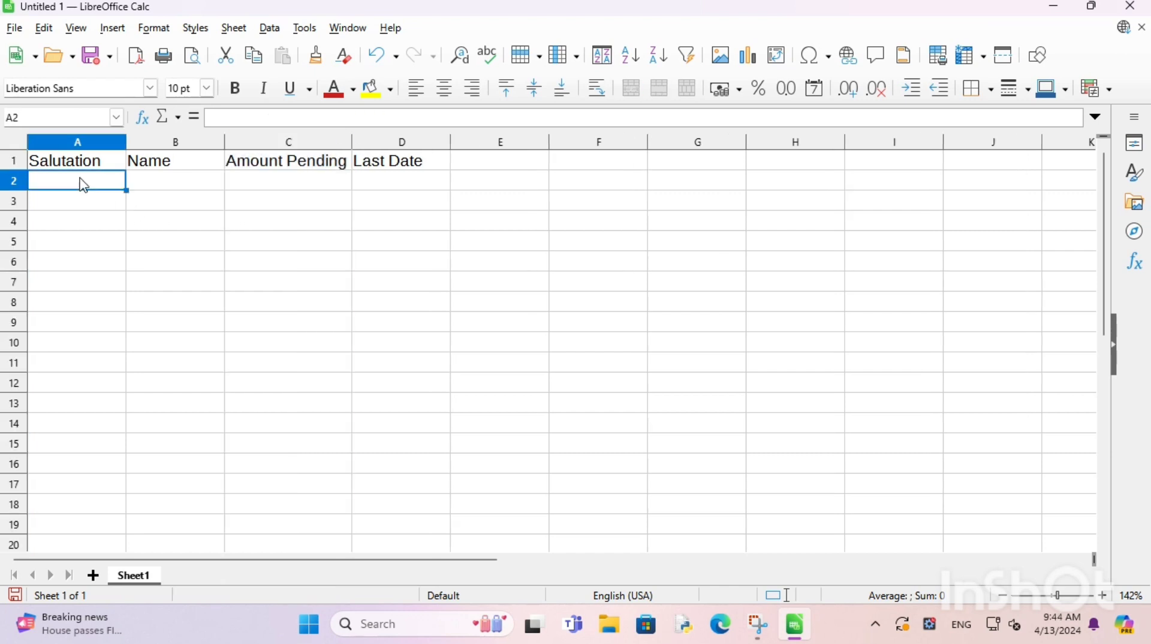
{"action": "type", "text": "Mr."}
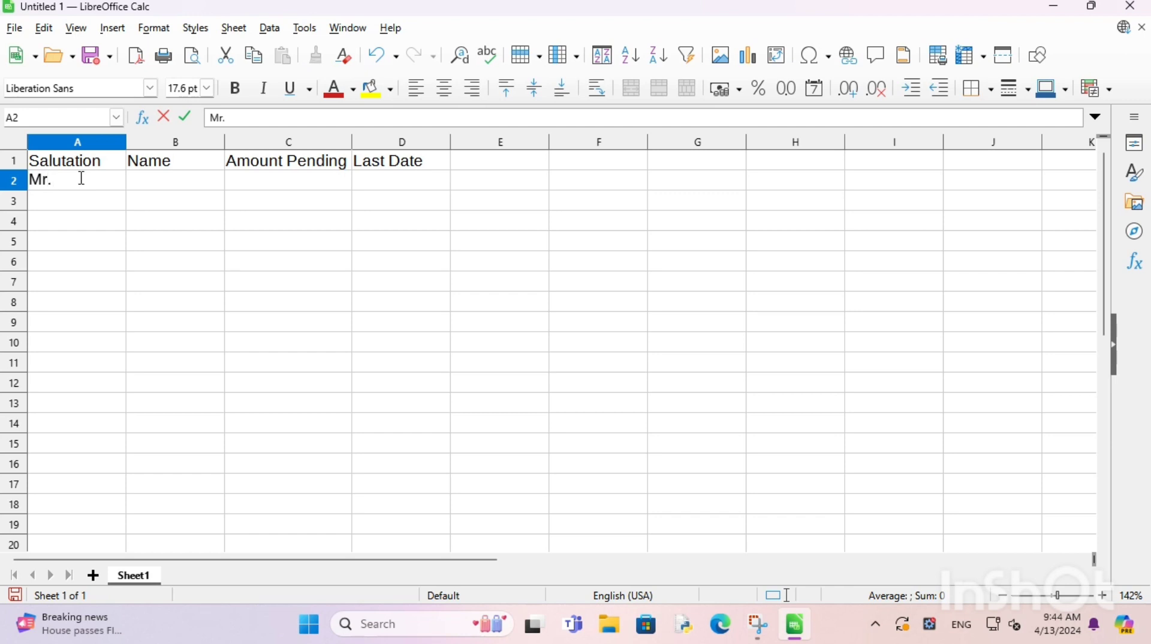
{"action": "key", "text": "Return"}
{"action": "type", "text": "Mr"}
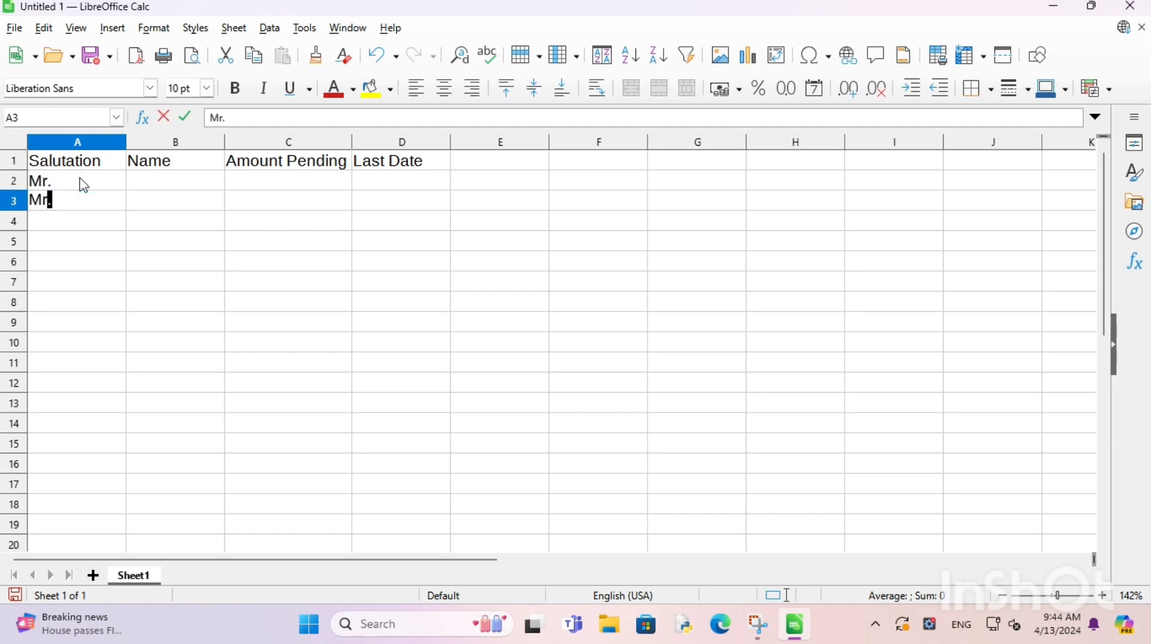
{"action": "type", "text": "s."}
{"action": "key", "text": "Return"}
{"action": "type", "text": "M"}
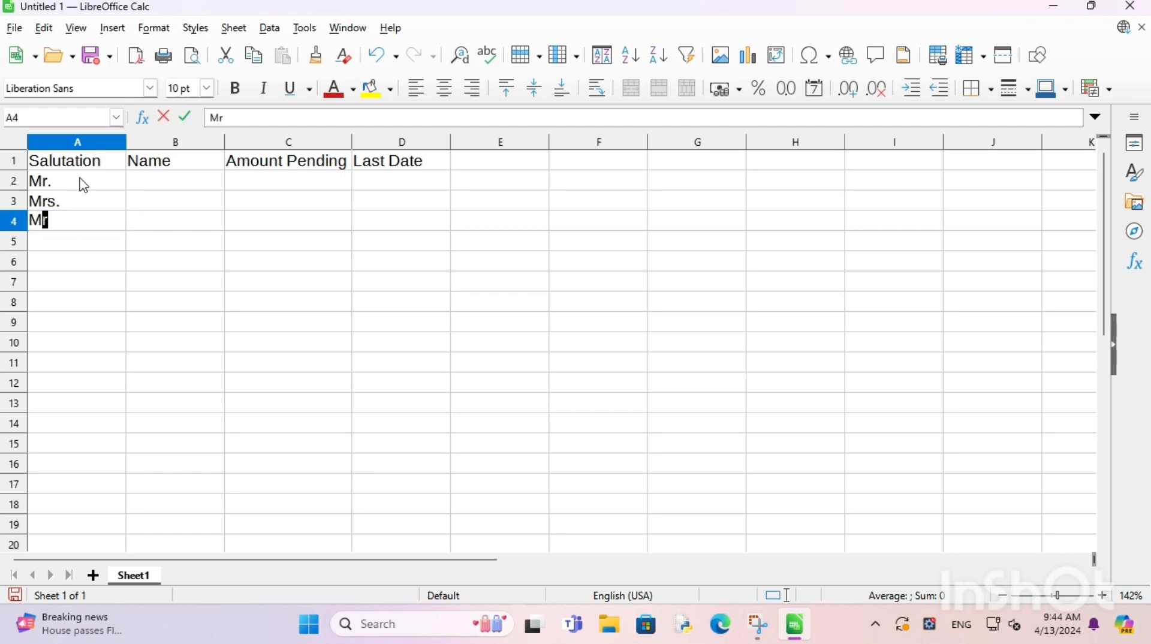
{"action": "type", "text": "r."}
{"action": "key", "text": "Return"}
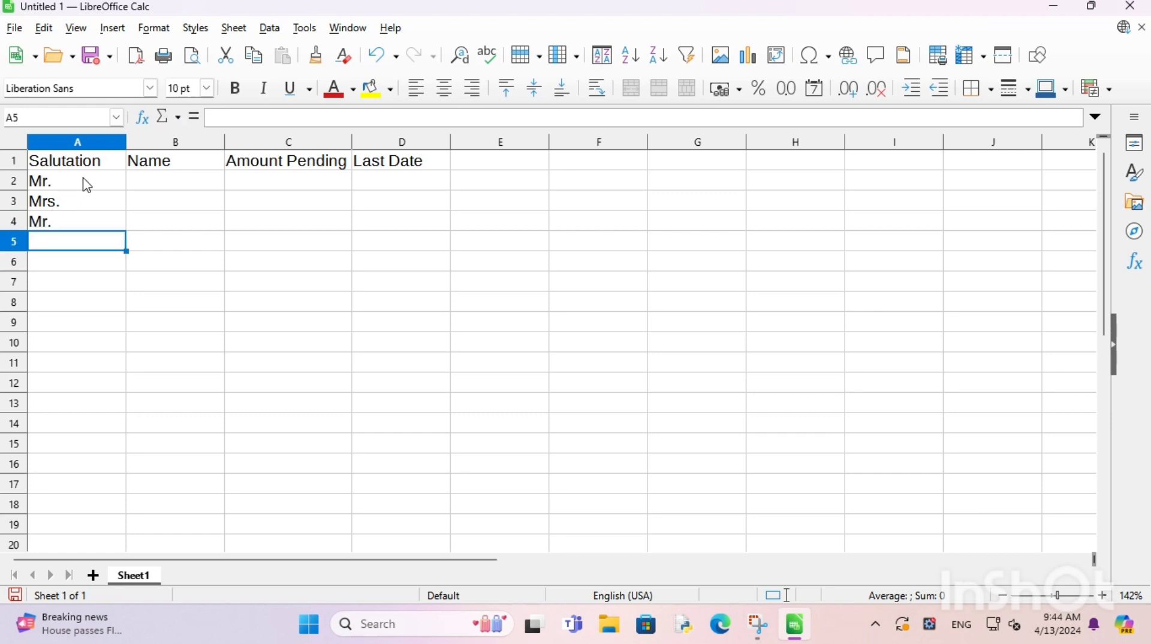
Step: Enter the three customers' names in cells B2–B4
{"action": "left_click", "coordinate": [179, 184]}
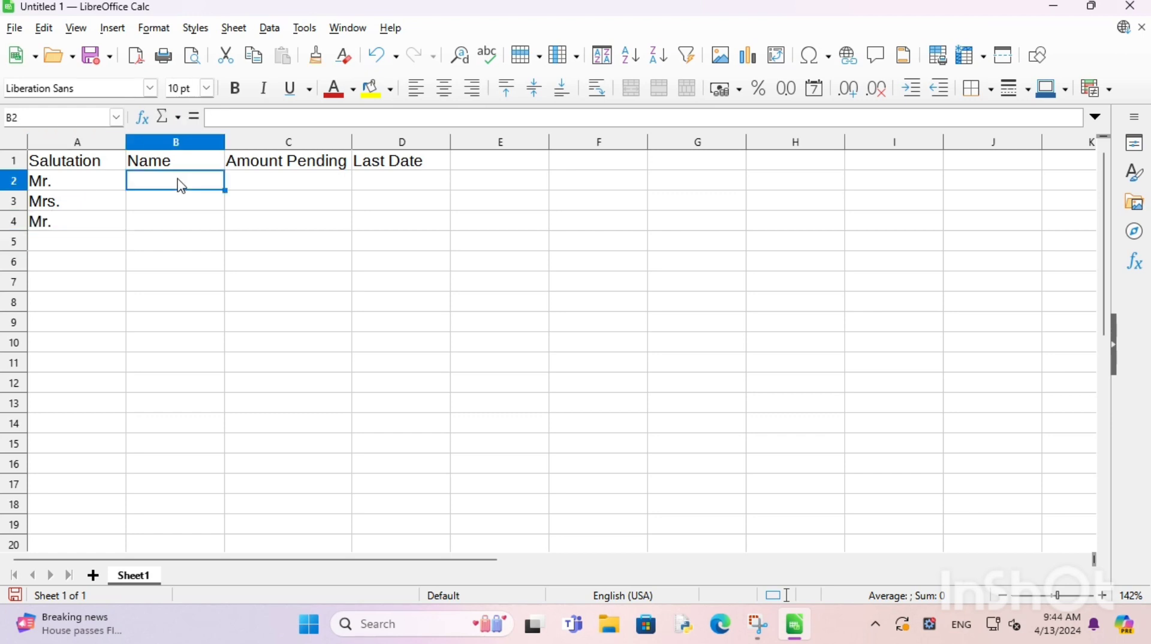
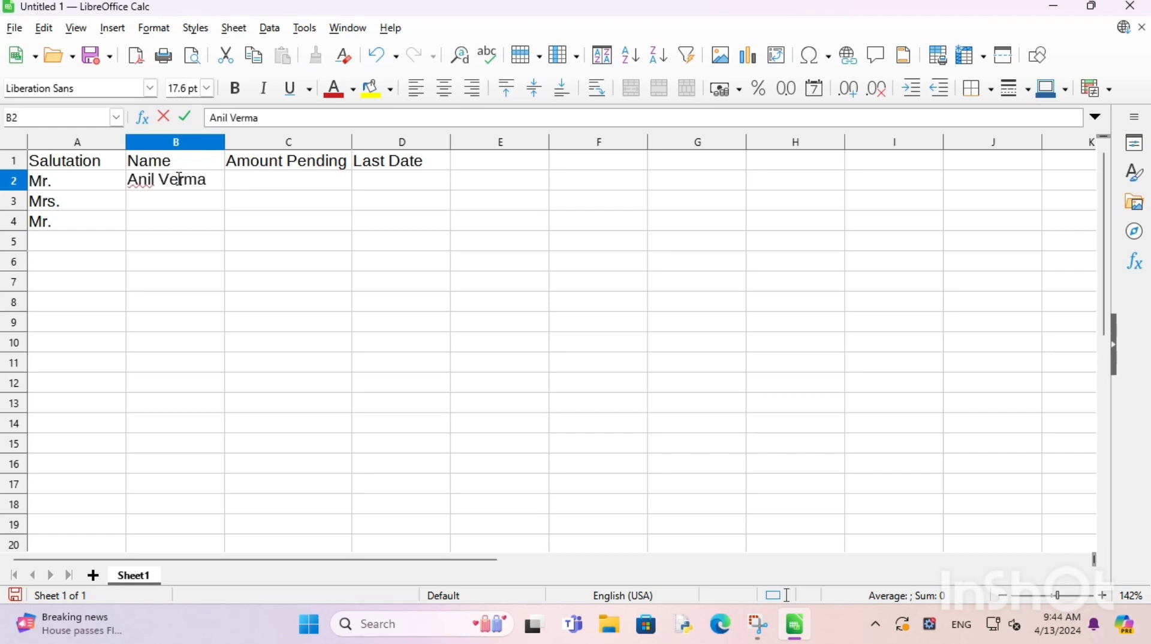
{"action": "left_click", "coordinate": [170, 207]}
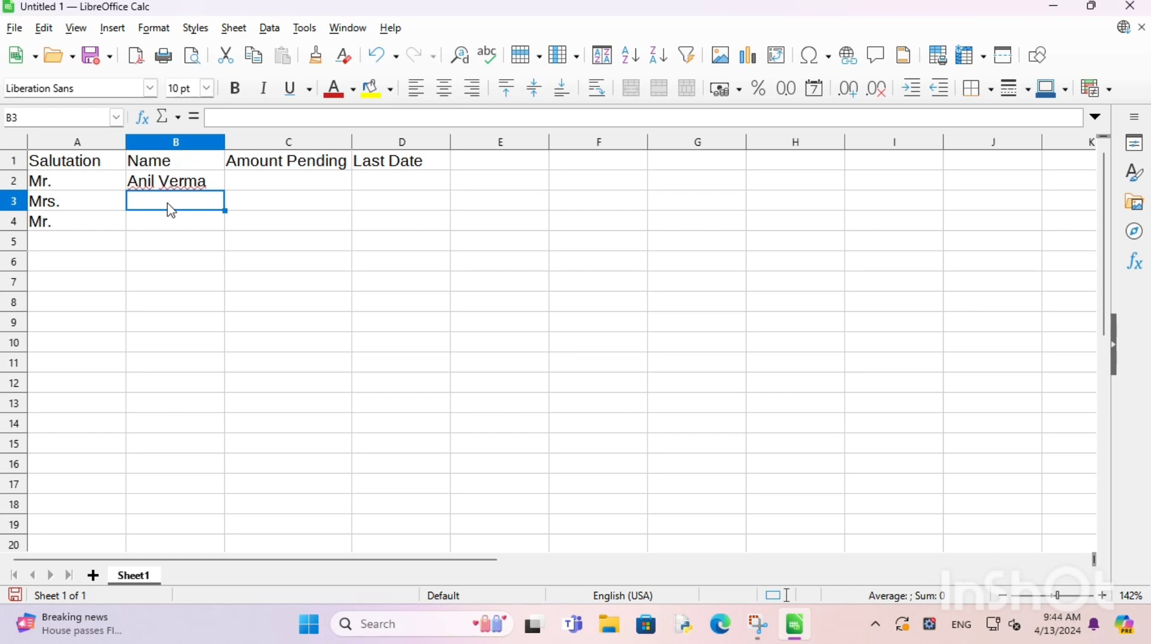
{"action": "type", "text": "Rolly"}
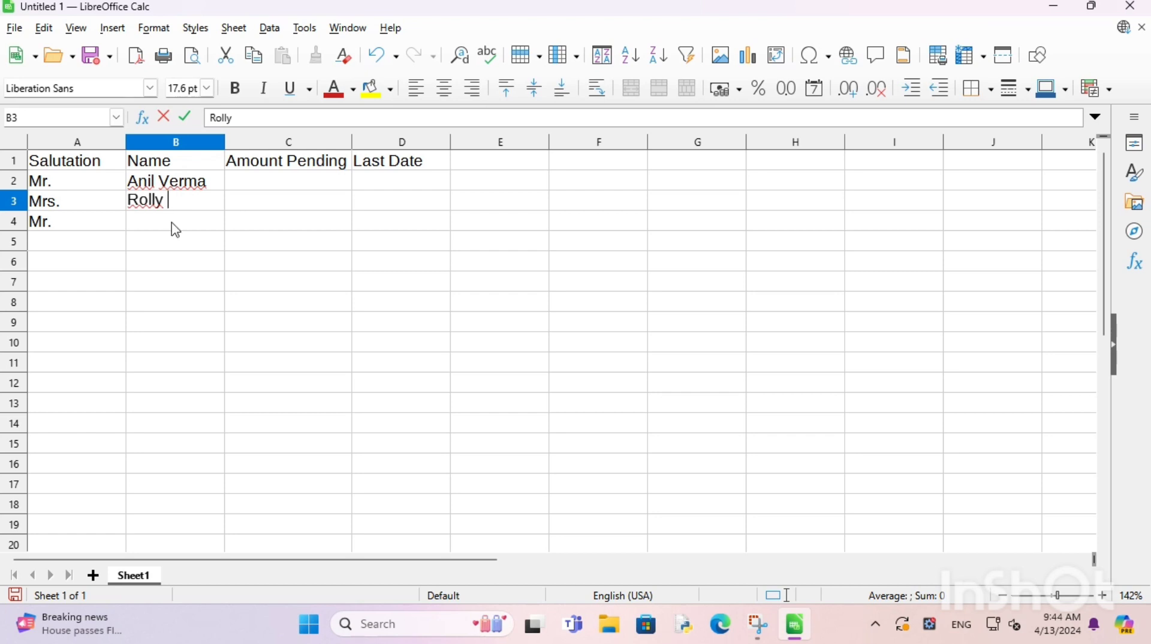
{"action": "left_click", "coordinate": [174, 228]}
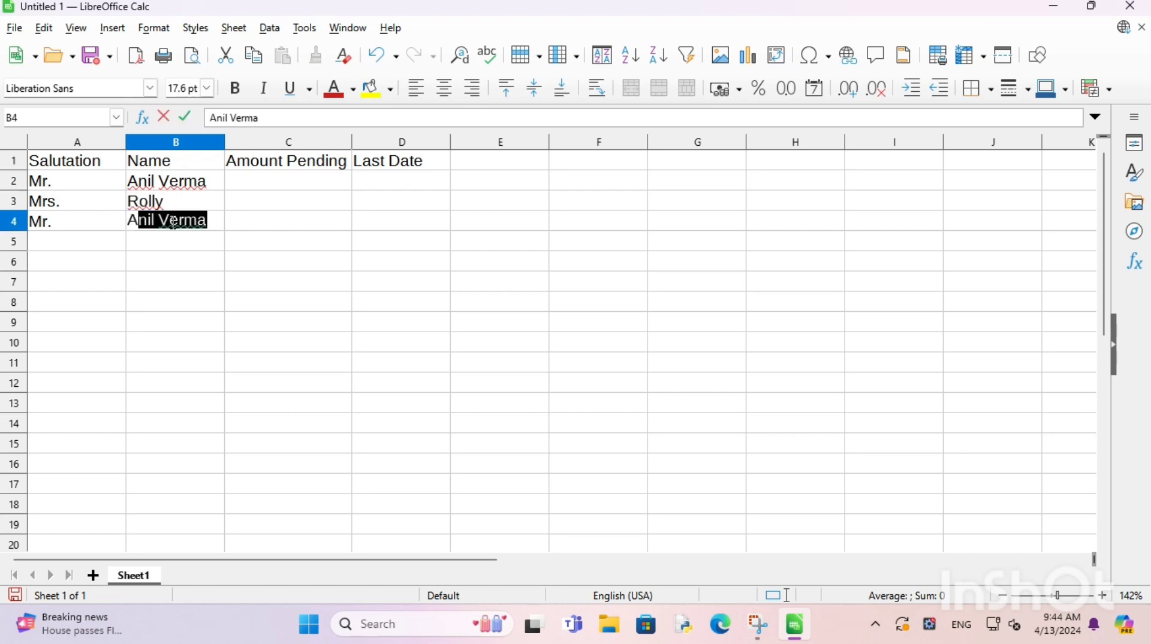
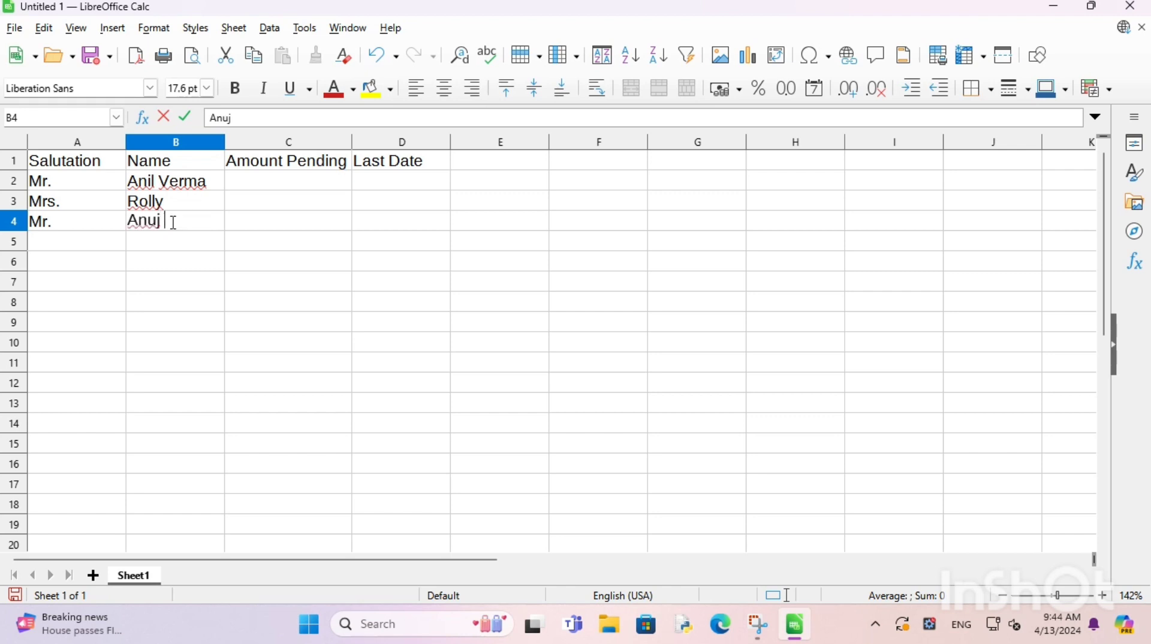
{"action": "left_click", "coordinate": [263, 185]}
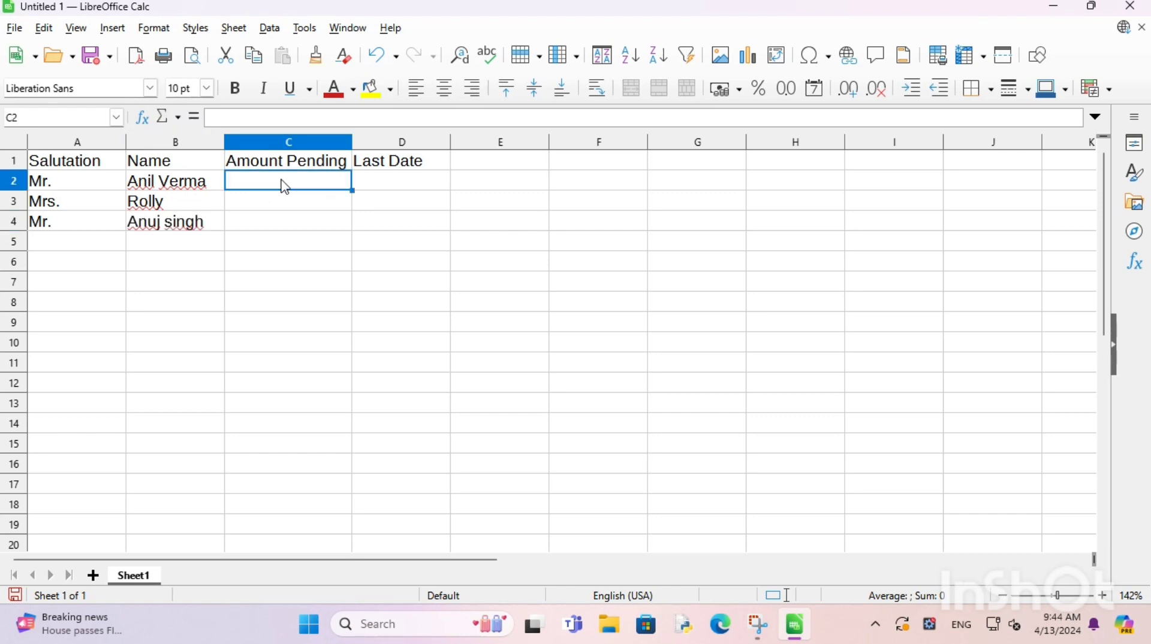
Step: Enter amounts 1000, 5000 and 2650 in cells C2–C4
{"action": "type", "text": "1000"}
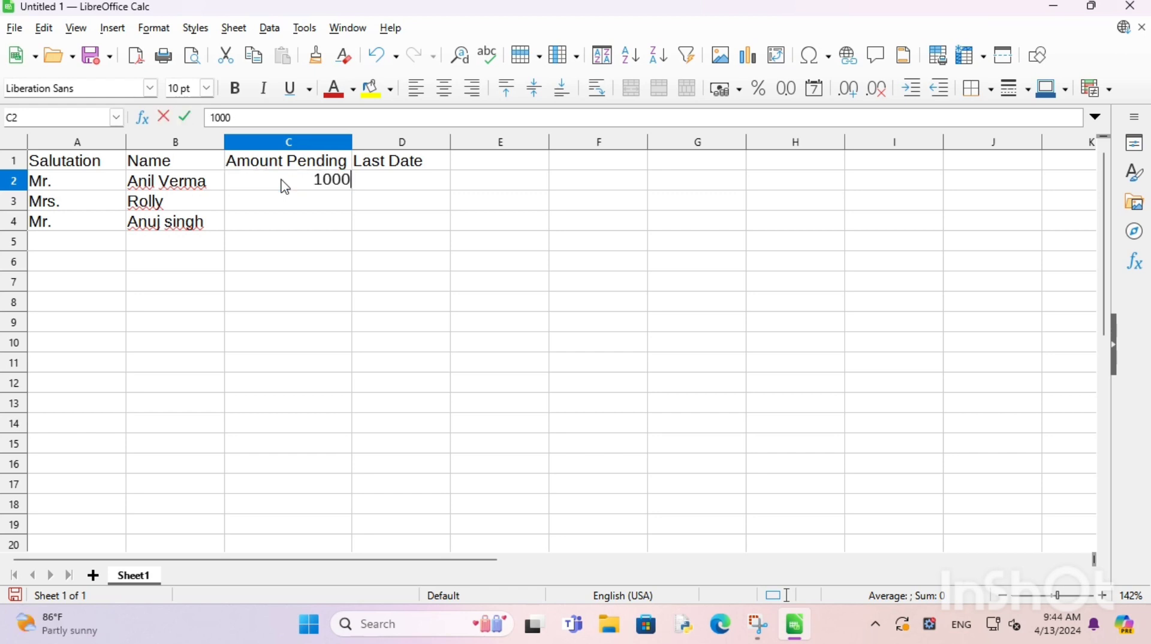
{"action": "key", "text": "Return"}
{"action": "type", "text": "50"}
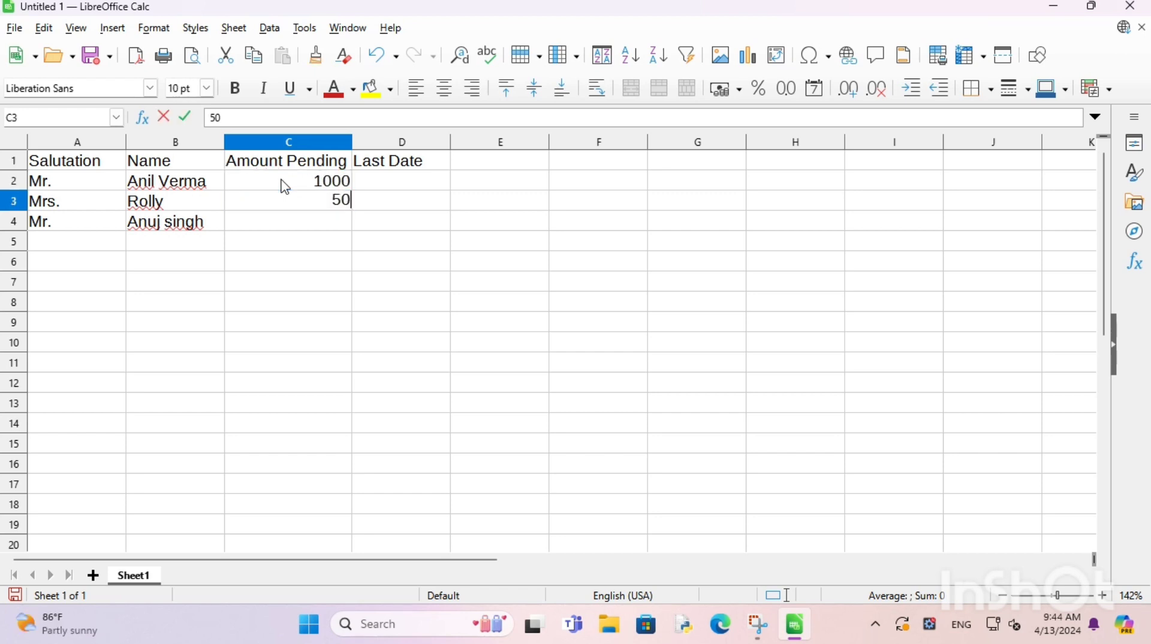
{"action": "type", "text": "00"}
{"action": "key", "text": "Return"}
{"action": "type", "text": "2"}
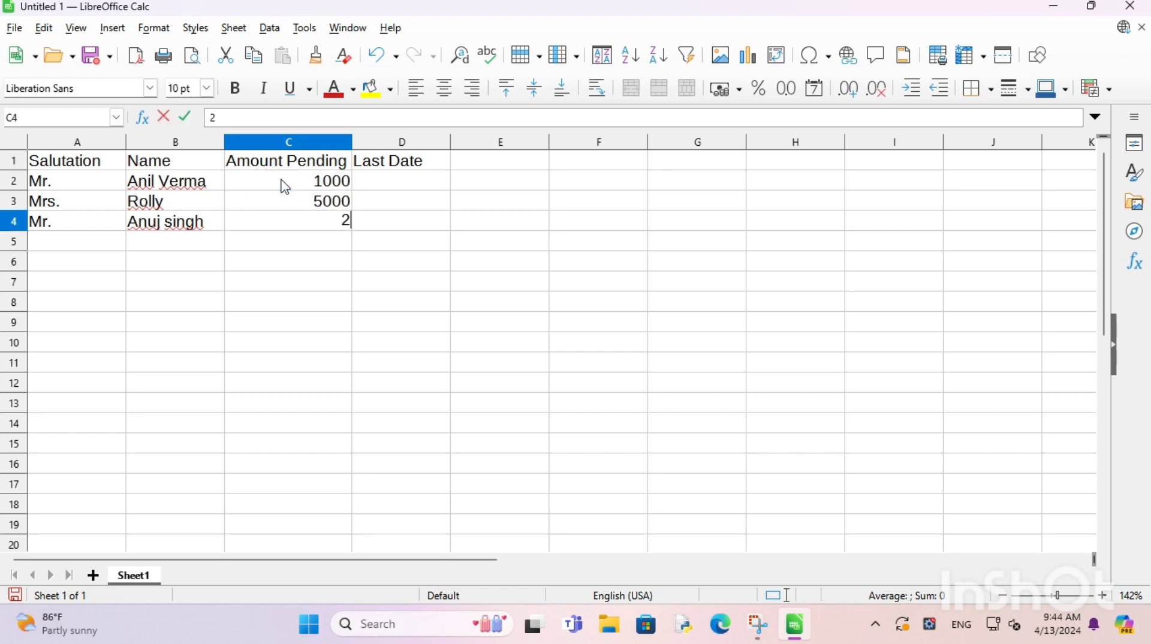
{"action": "type", "text": "650"}
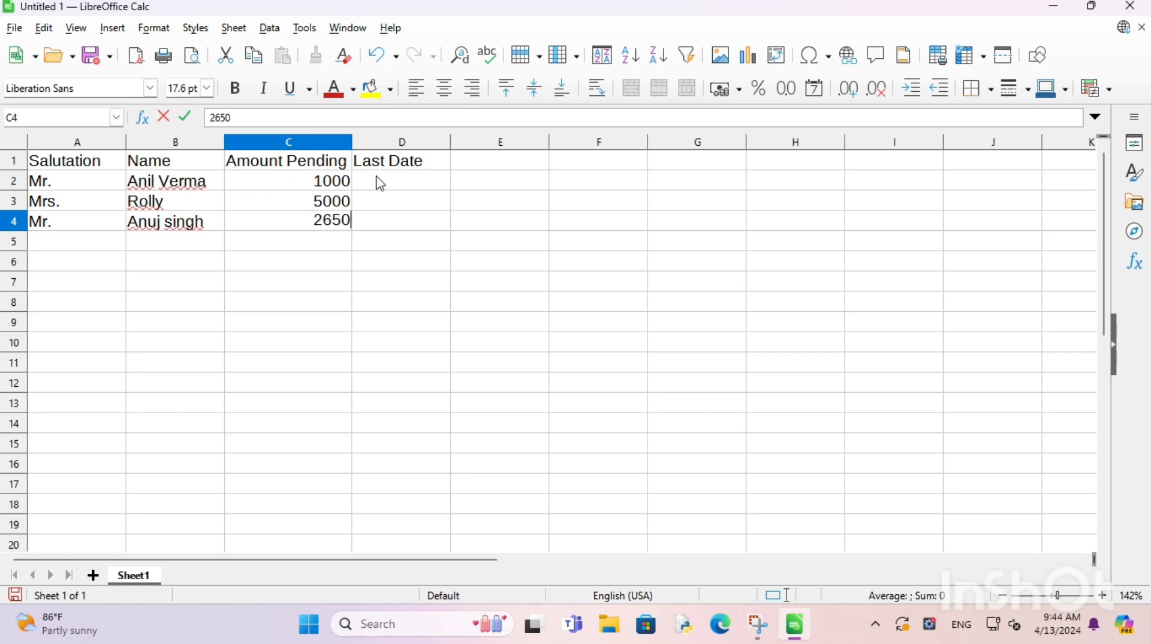
Step: Enter 25/04/2024 in D2, correcting the year first typed as 2023
{"action": "left_click", "coordinate": [378, 182]}
{"action": "type", "text": "2"}
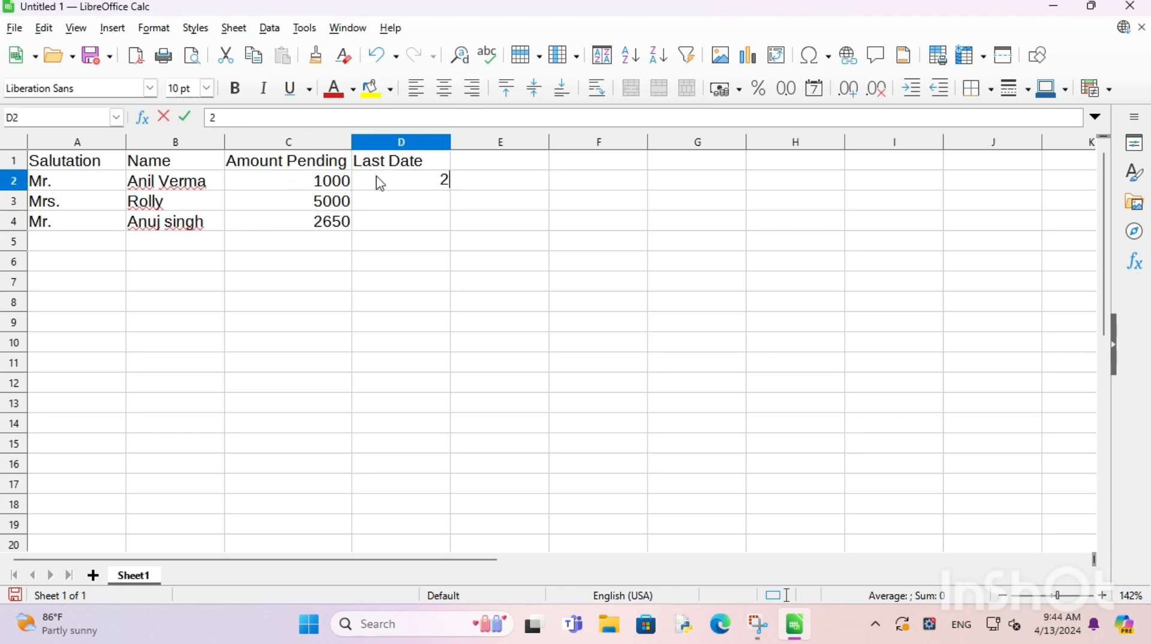
{"action": "type", "text": "5/"}
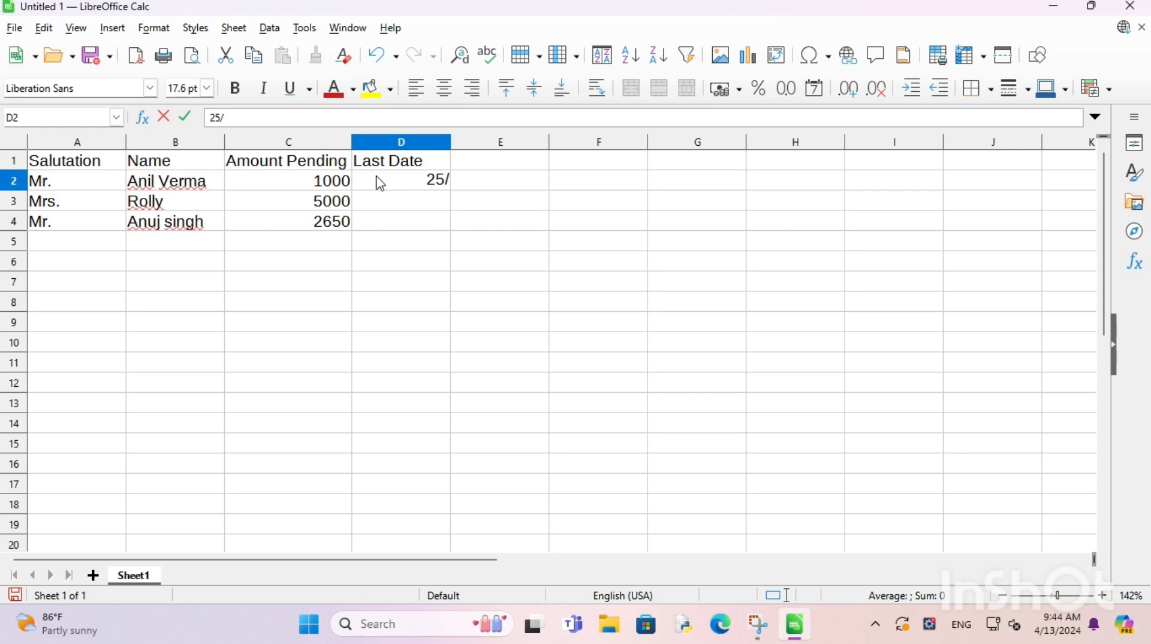
{"action": "type", "text": "04/2023"}
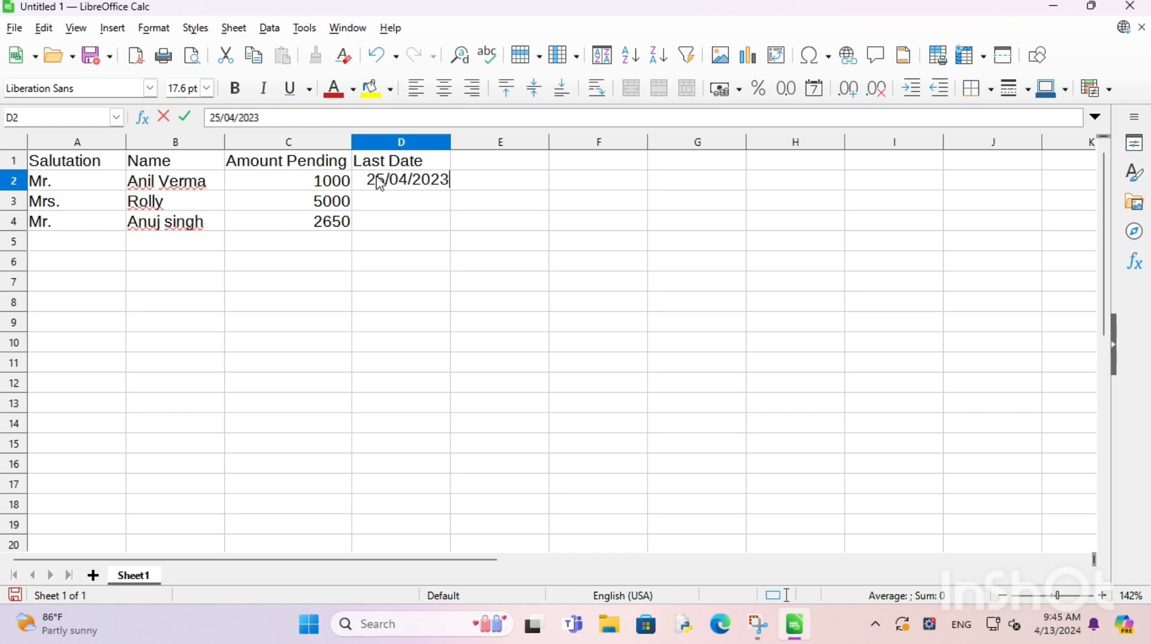
{"action": "key", "text": "Return"}
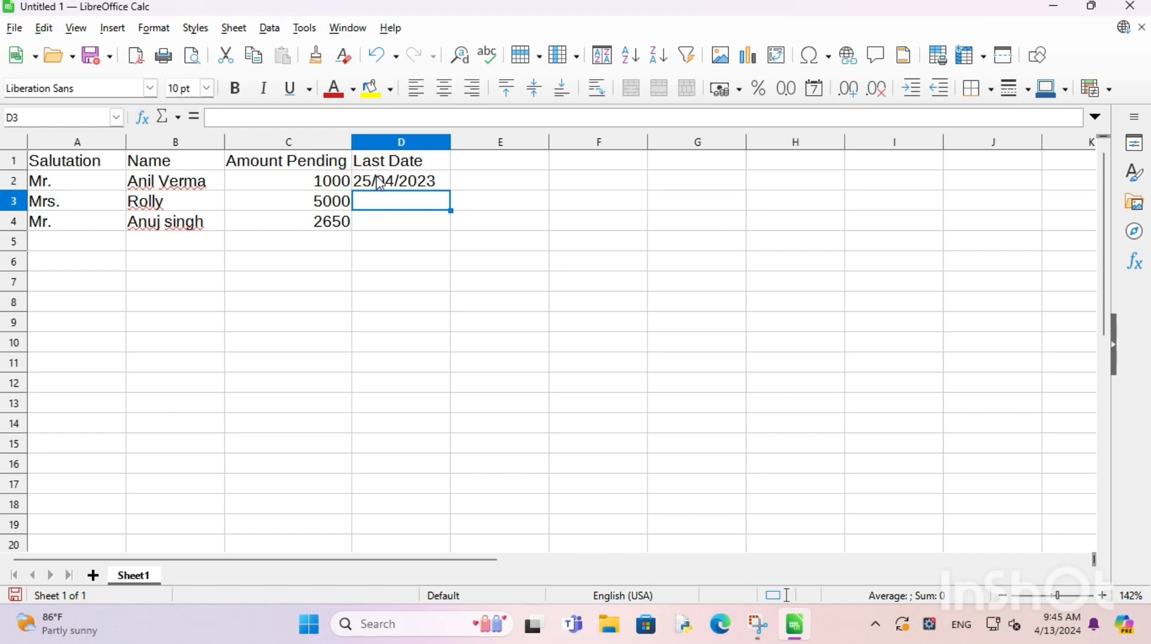
{"action": "left_click", "coordinate": [380, 183]}
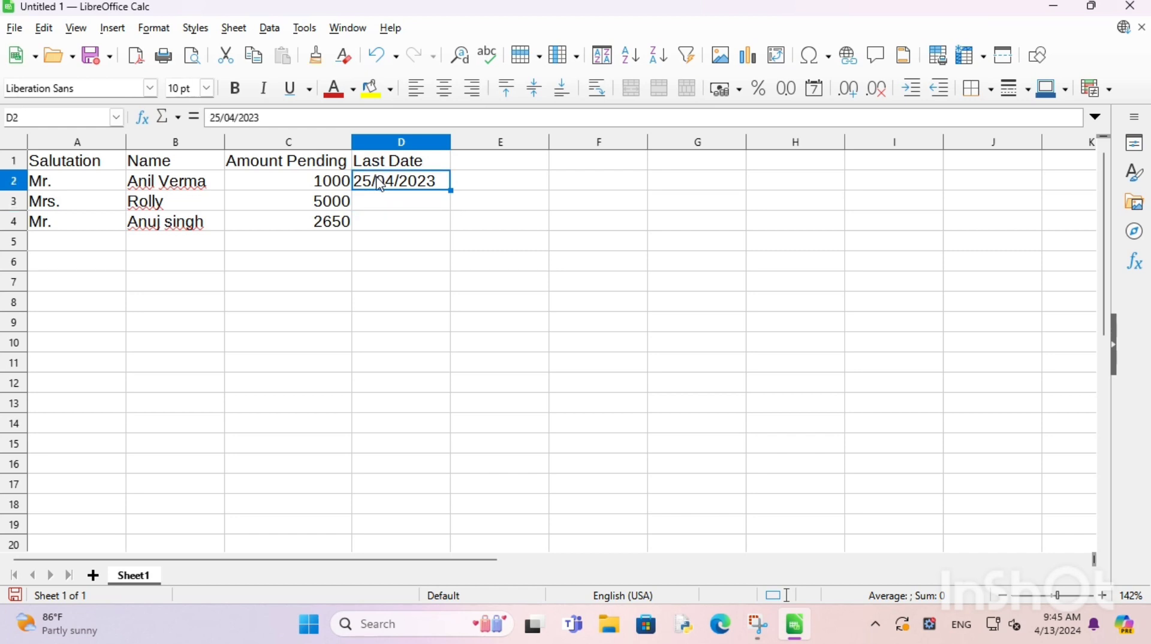
{"action": "double_click", "coordinate": [444, 180]}
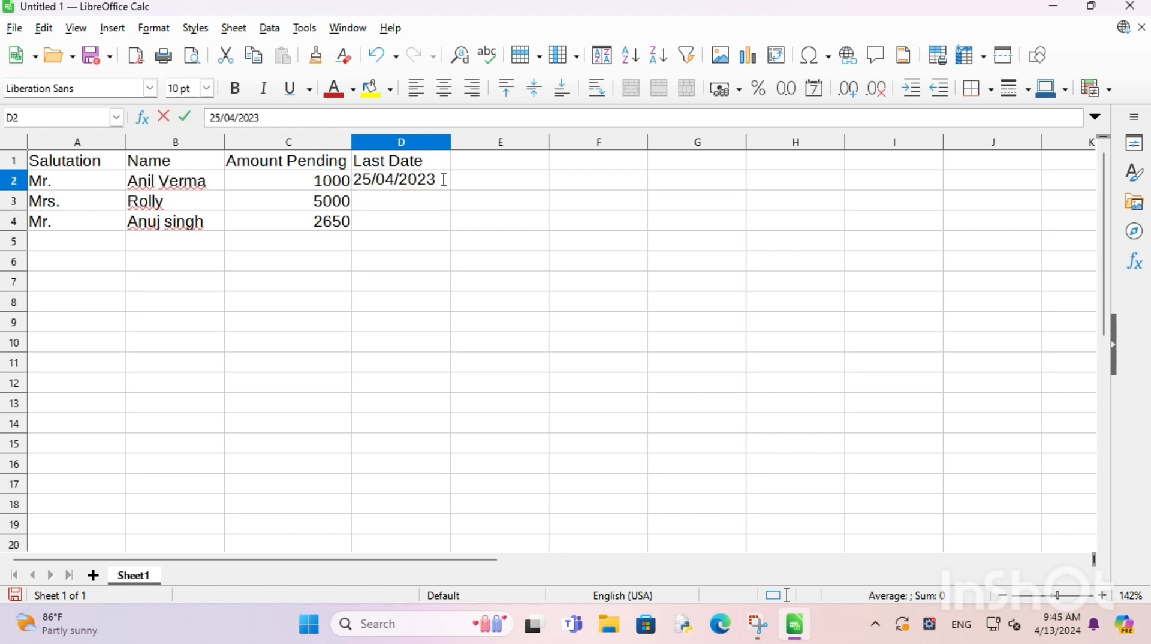
{"action": "key", "text": "BackSpace"}
{"action": "type", "text": "4"}
{"action": "left_click", "coordinate": [420, 208]}
Step: Enter 22/04/2024 in D3 and 20/04/2024 in D4
{"action": "type", "text": "2"}
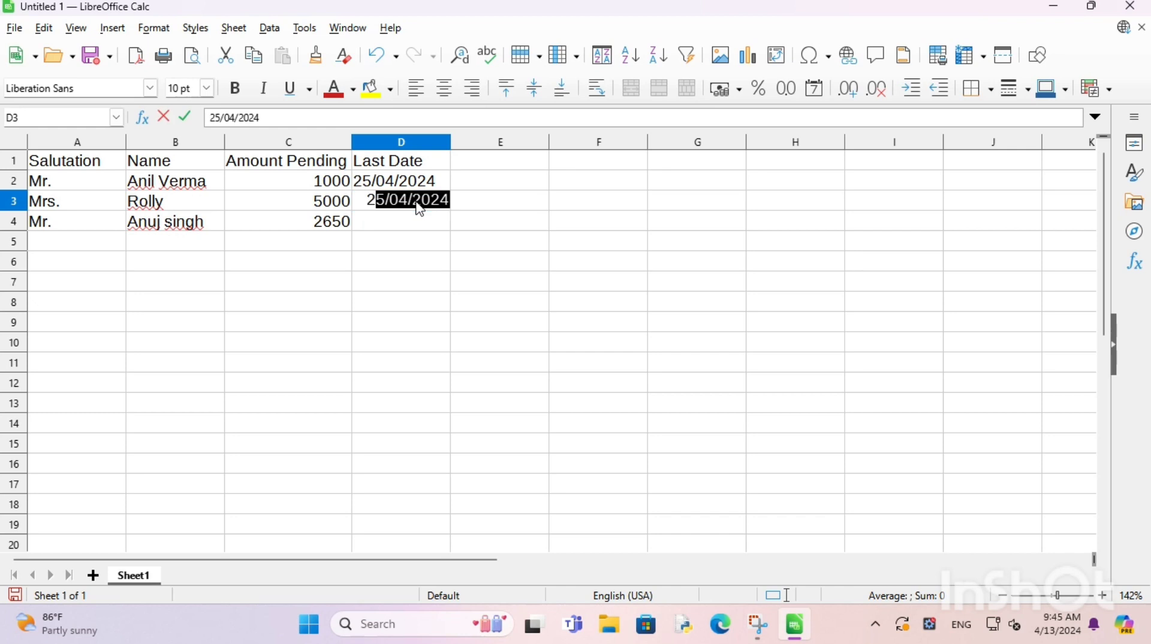
{"action": "type", "text": "2/04/"}
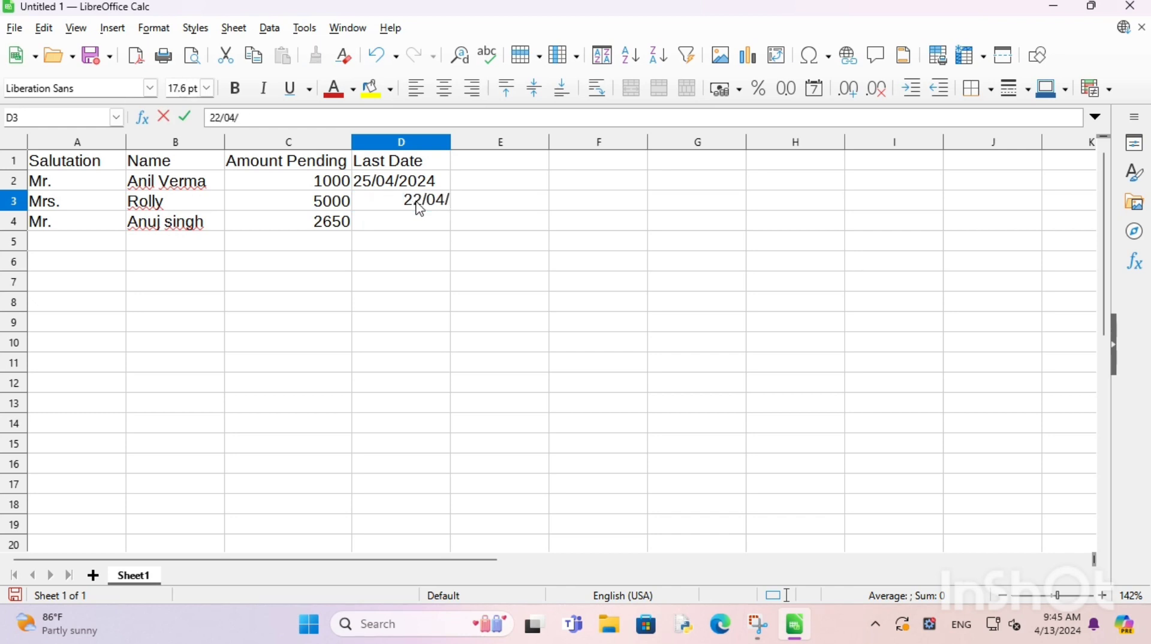
{"action": "type", "text": "2024"}
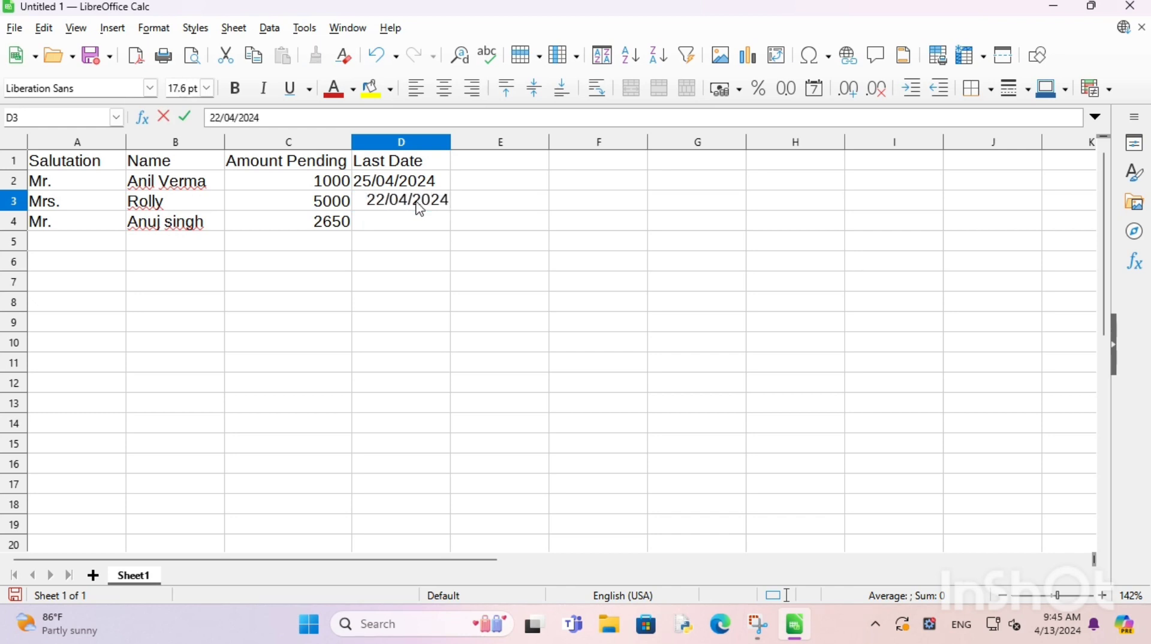
{"action": "left_click", "coordinate": [390, 224]}
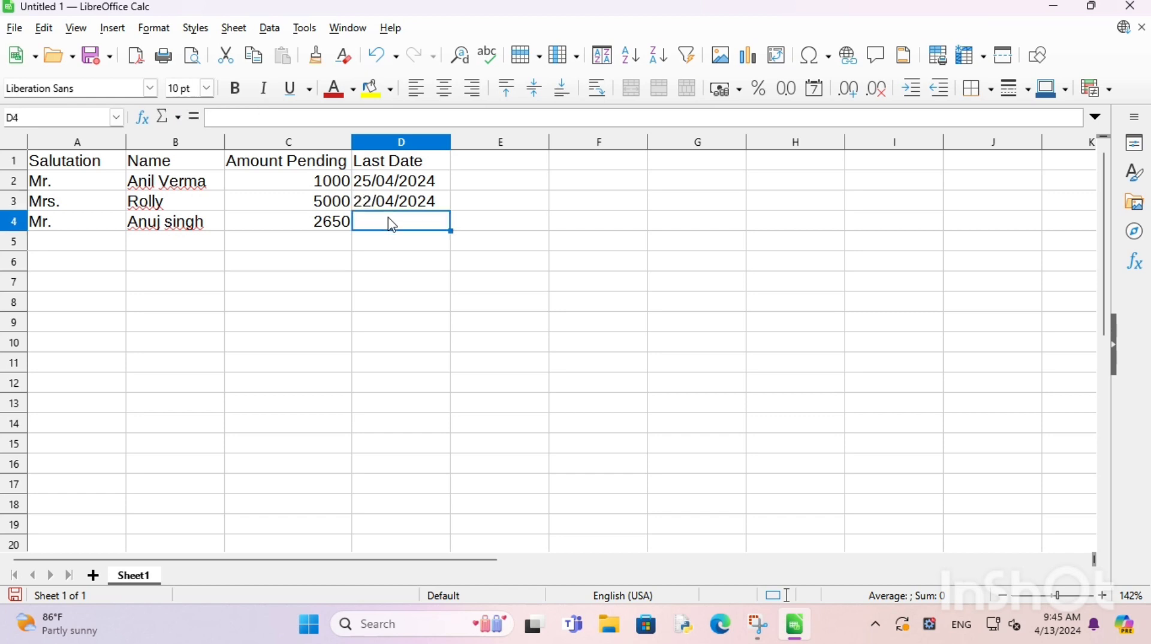
{"action": "type", "text": "20/"}
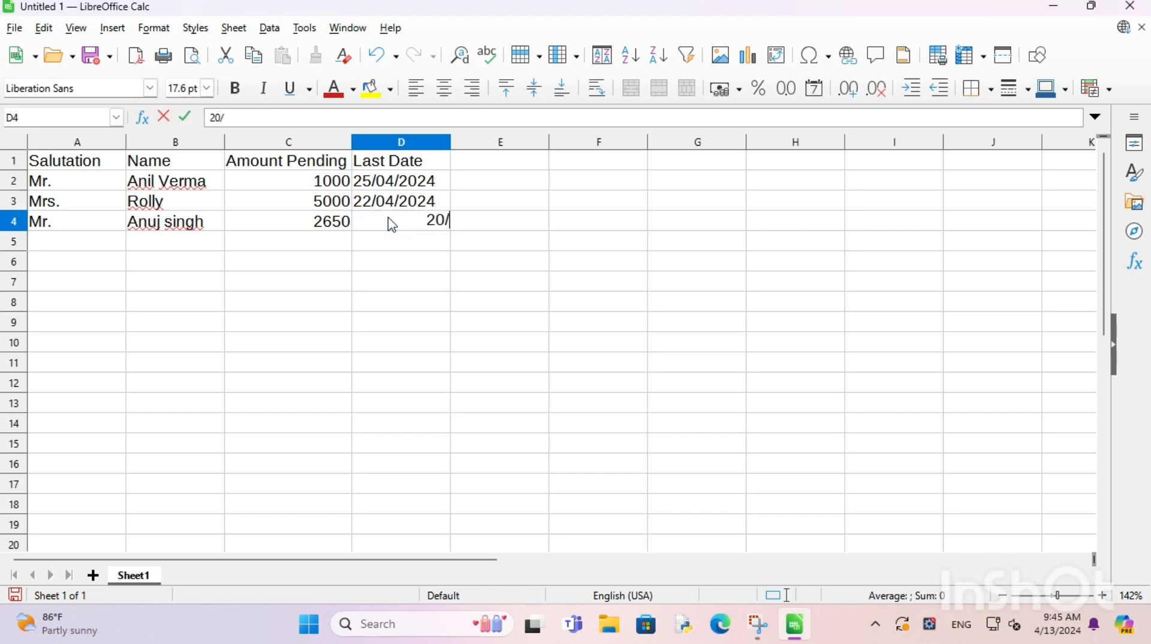
{"action": "type", "text": "04/2024"}
{"action": "left_click", "coordinate": [324, 304]}
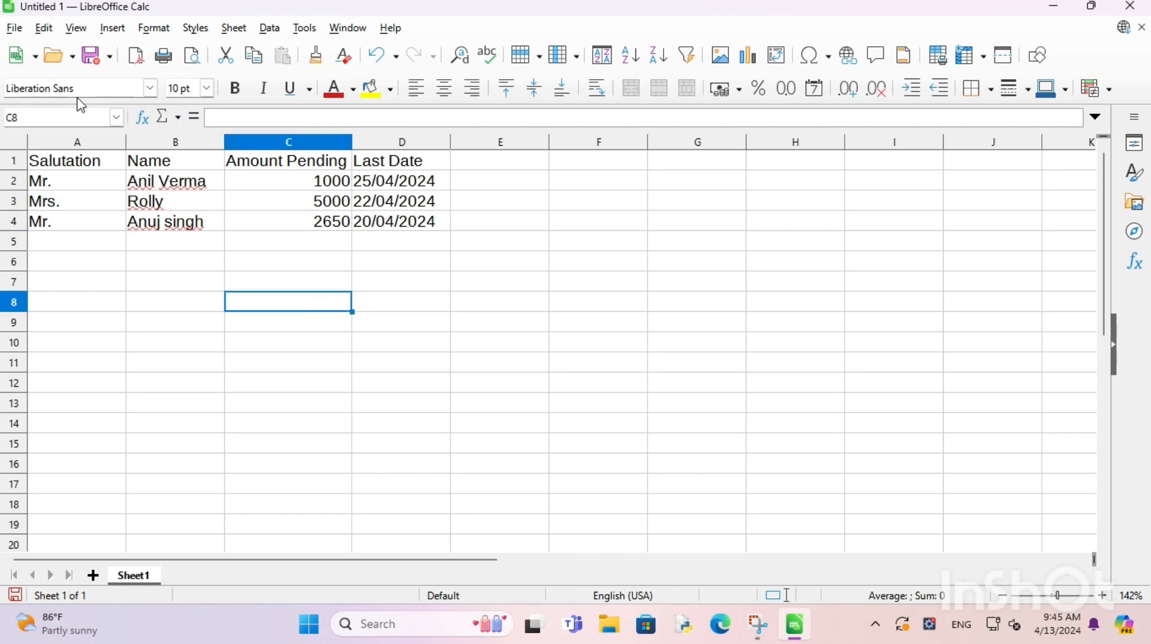
Step: Save the sheet to Documents with the file name customers
{"action": "left_click", "coordinate": [14, 28]}
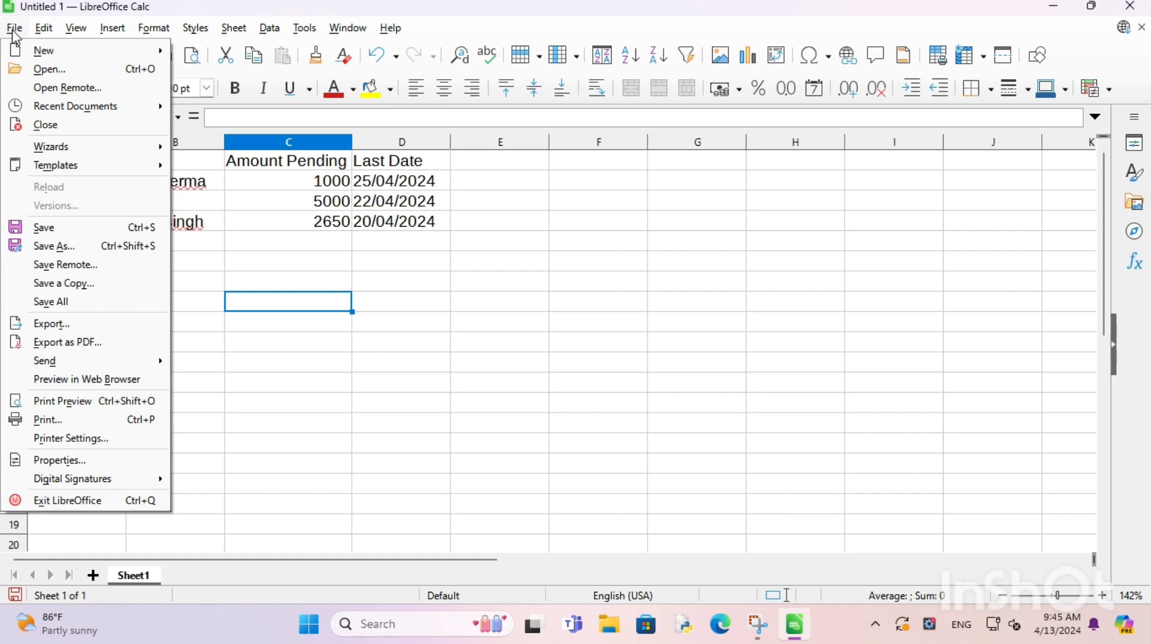
{"action": "left_click", "coordinate": [59, 230]}
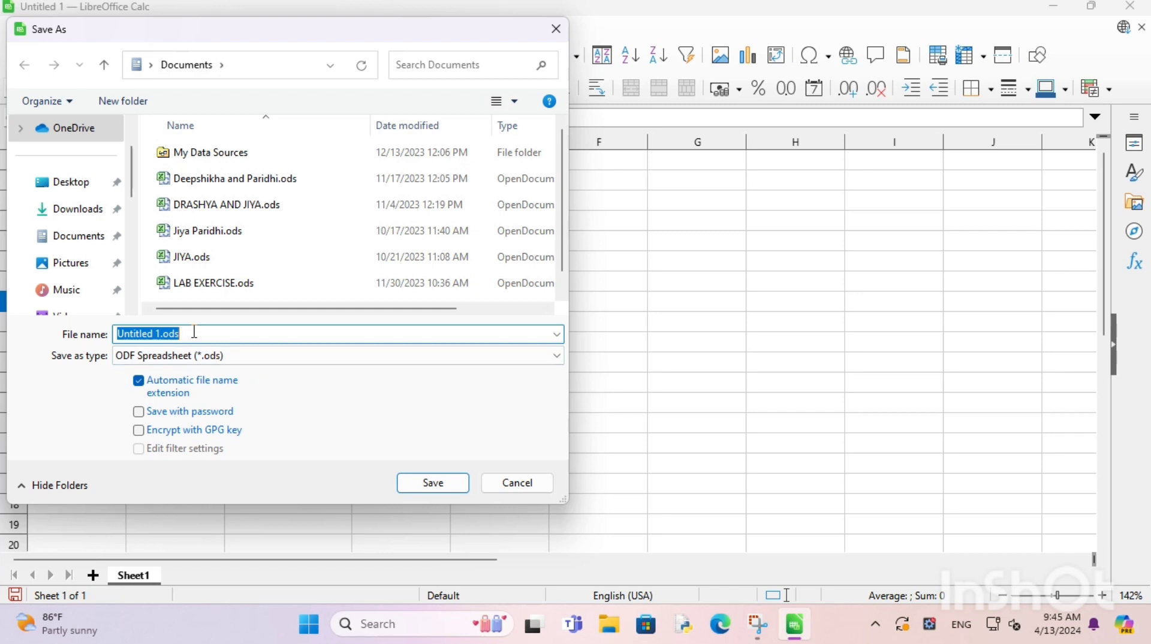
{"action": "type", "text": "cust"}
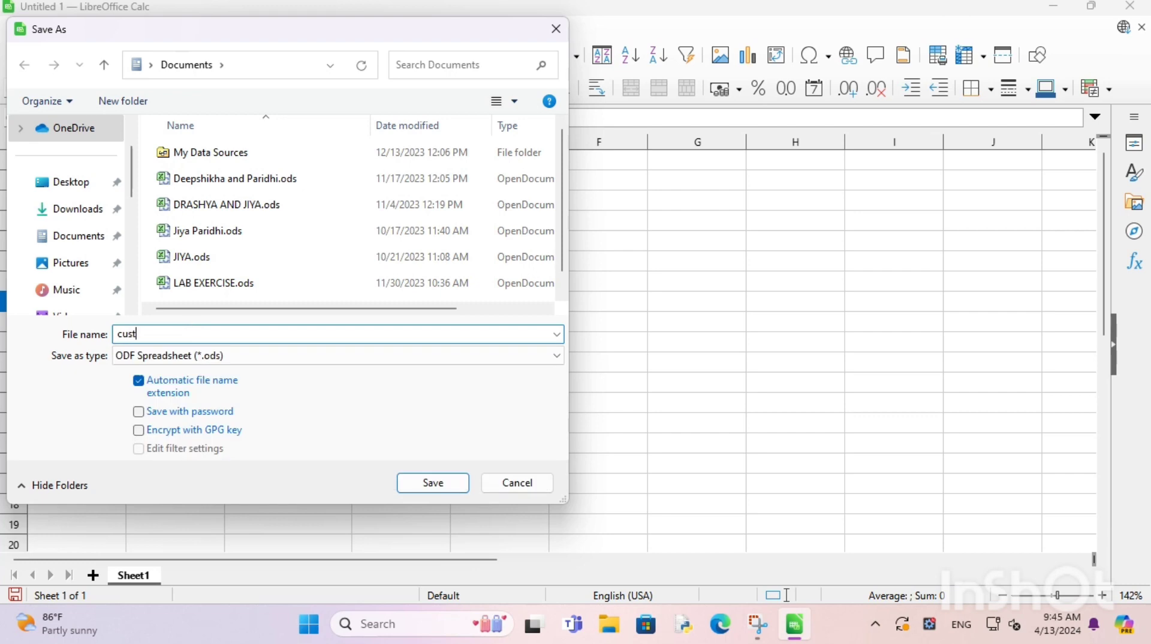
{"action": "type", "text": "omers"}
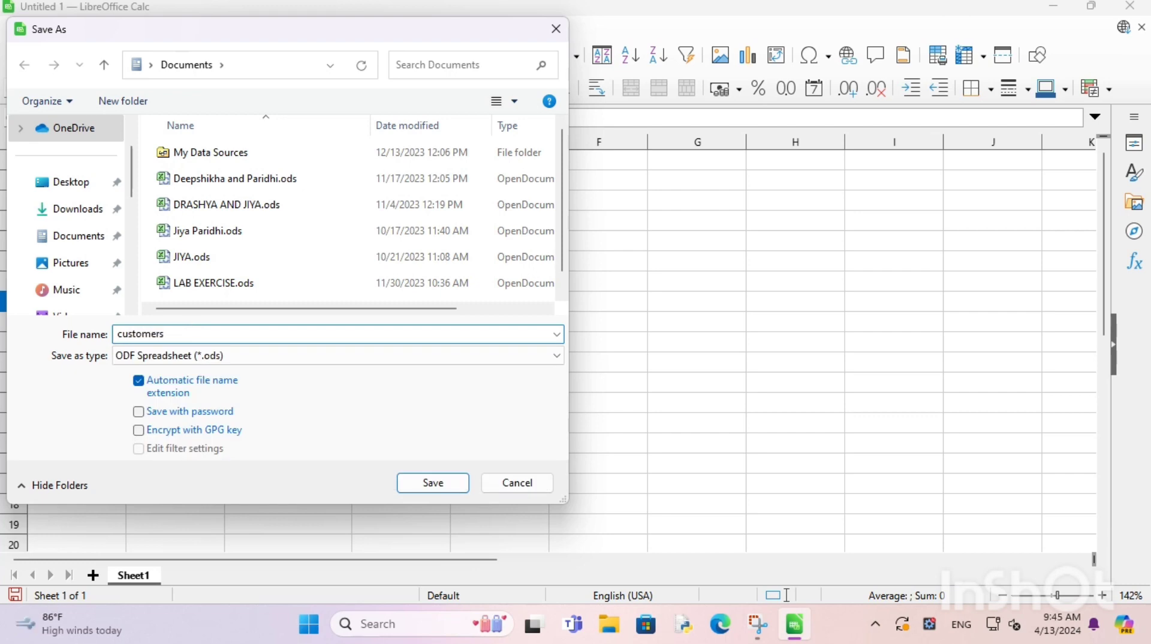
{"action": "left_click", "coordinate": [432, 482]}
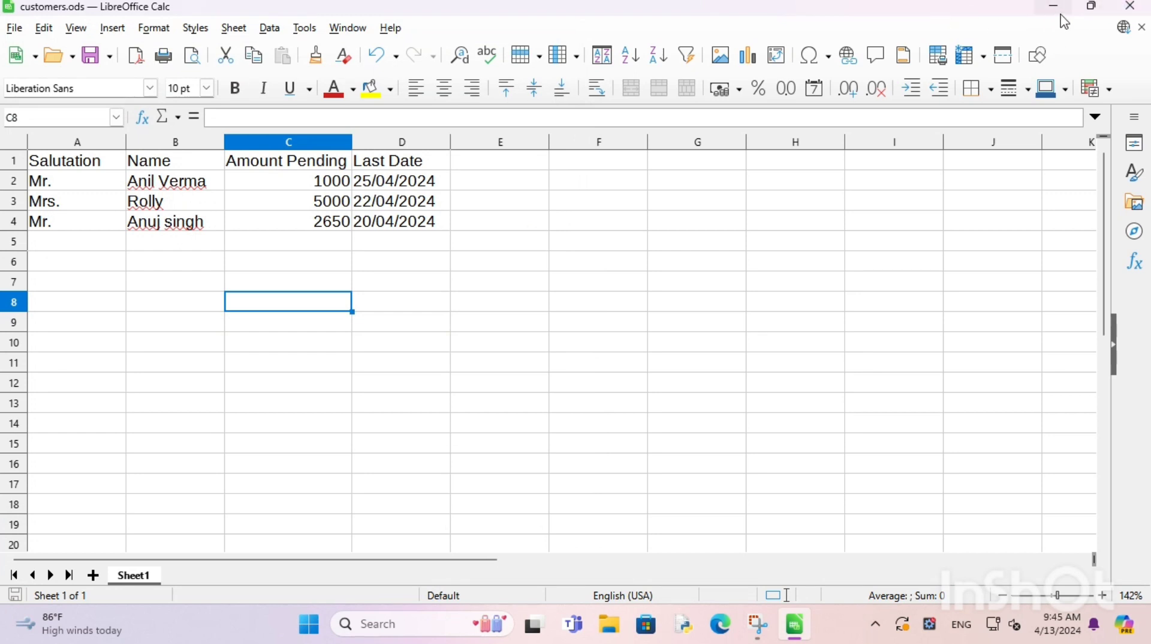
Step: Close Calc, relaunch LibreOffice and create a new blank Writer document
{"action": "left_click", "coordinate": [1132, 7]}
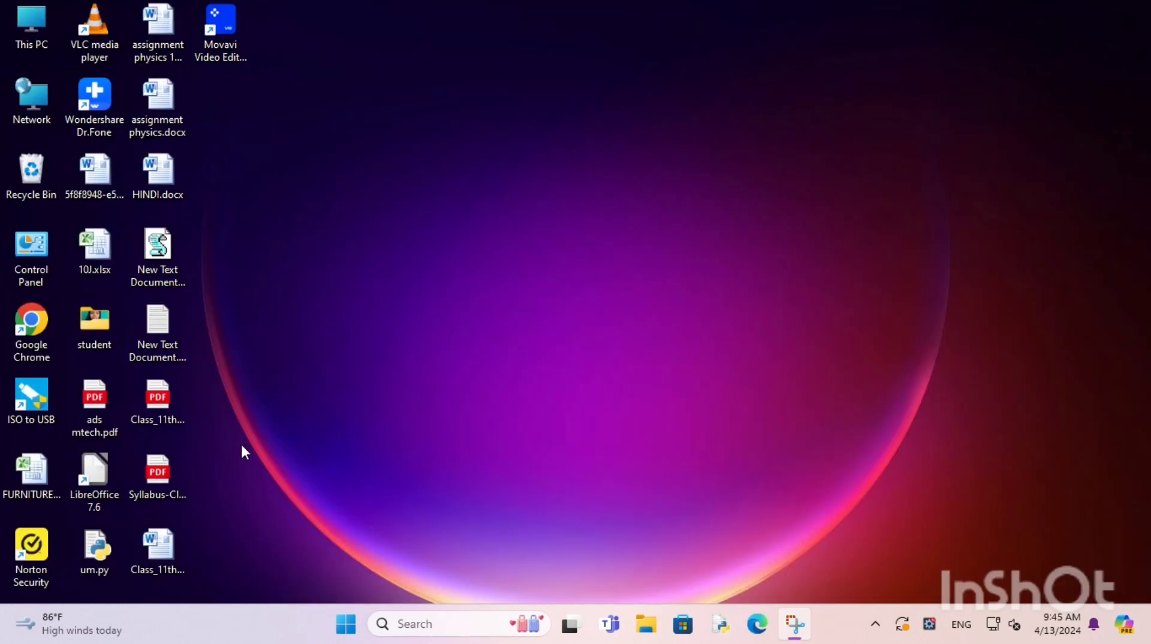
{"action": "double_click", "coordinate": [95, 479]}
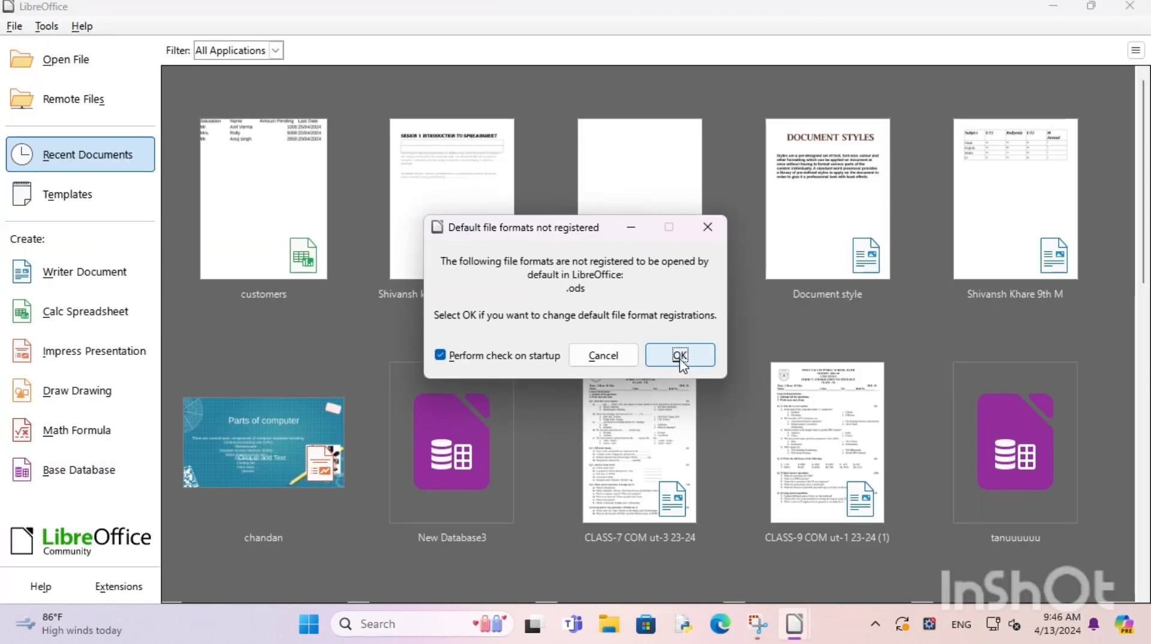
{"action": "left_click", "coordinate": [708, 226]}
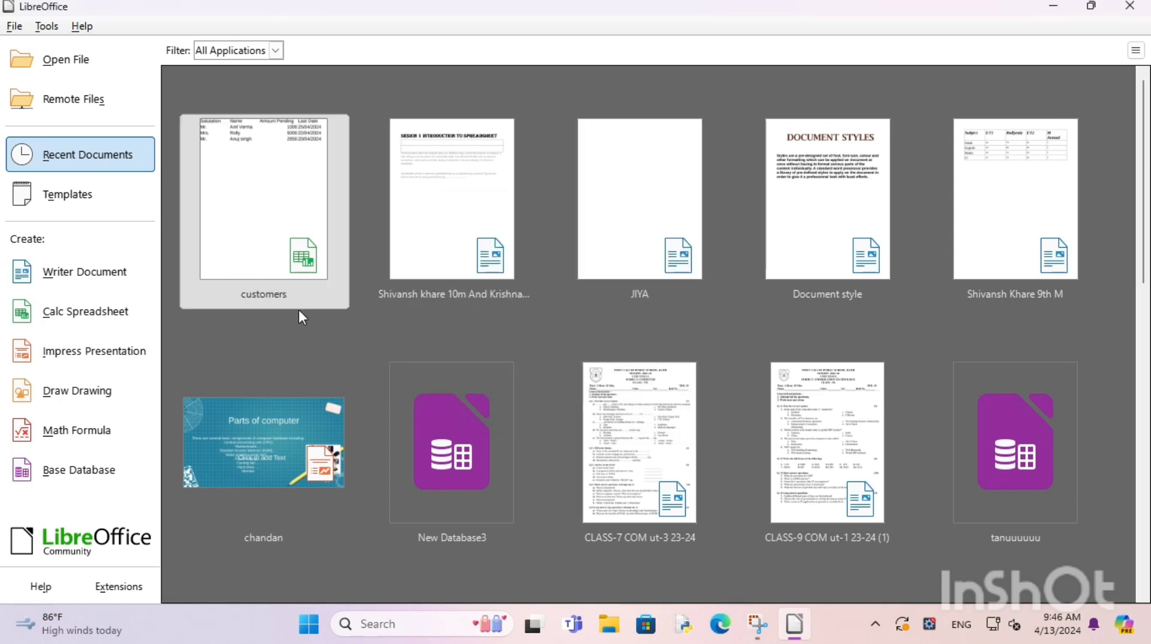
{"action": "left_click", "coordinate": [86, 274]}
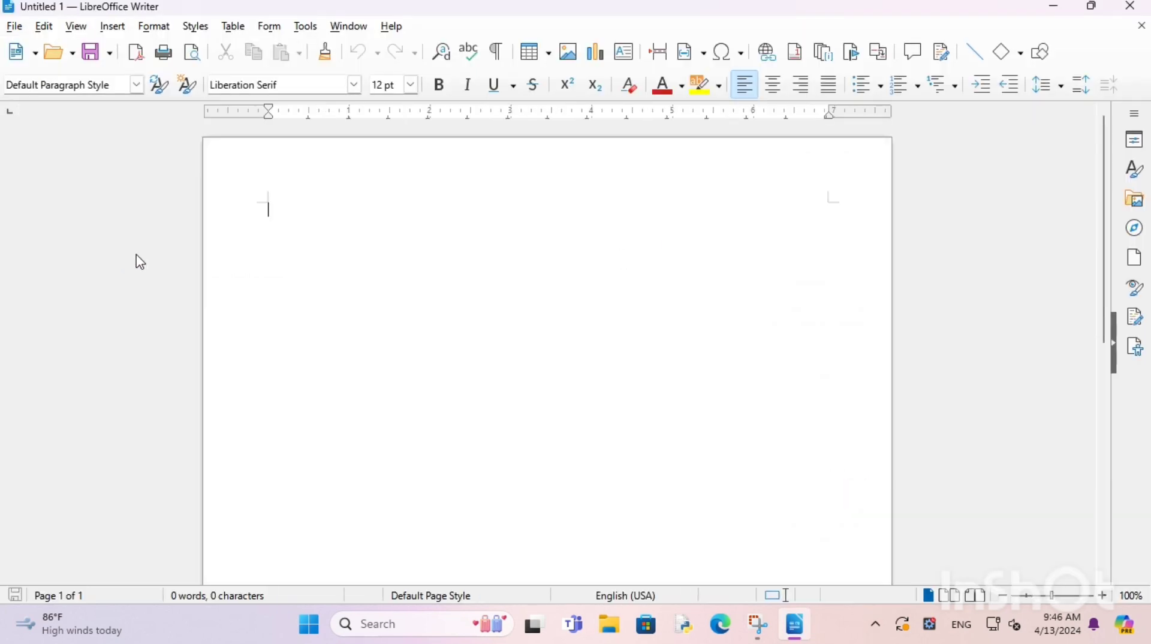
Step: Type 'To' and set it to 16 pt font size
{"action": "type", "text": "I"}
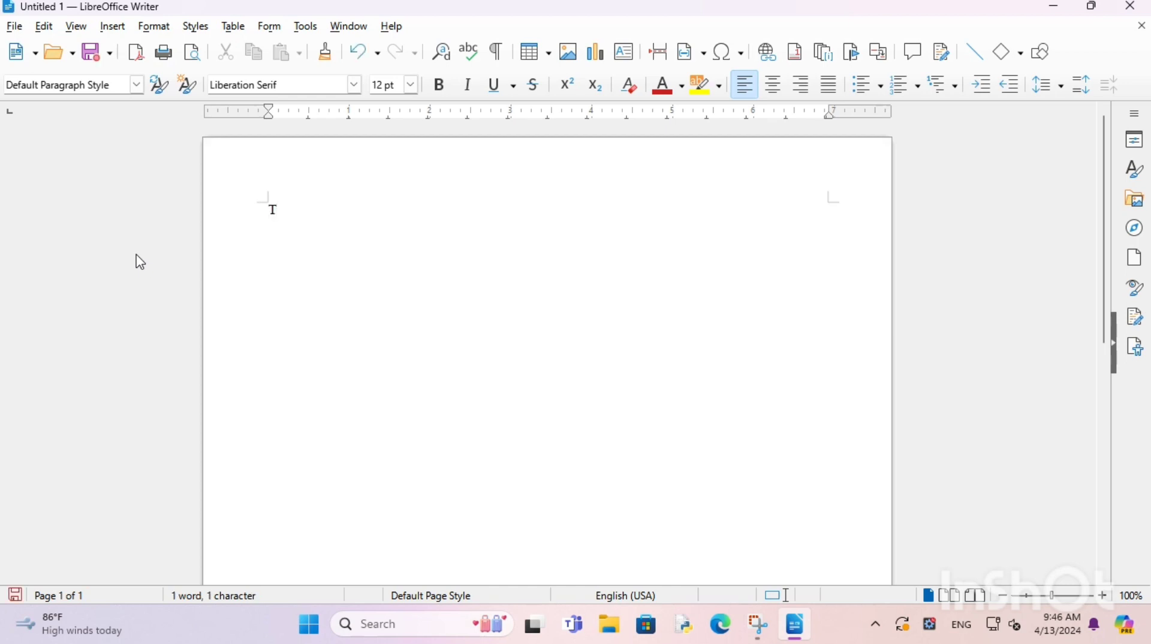
{"action": "type", "text": "o"}
{"action": "double_click", "coordinate": [286, 214]}
{"action": "left_click", "coordinate": [411, 85]}
{"action": "left_click", "coordinate": [384, 259]}
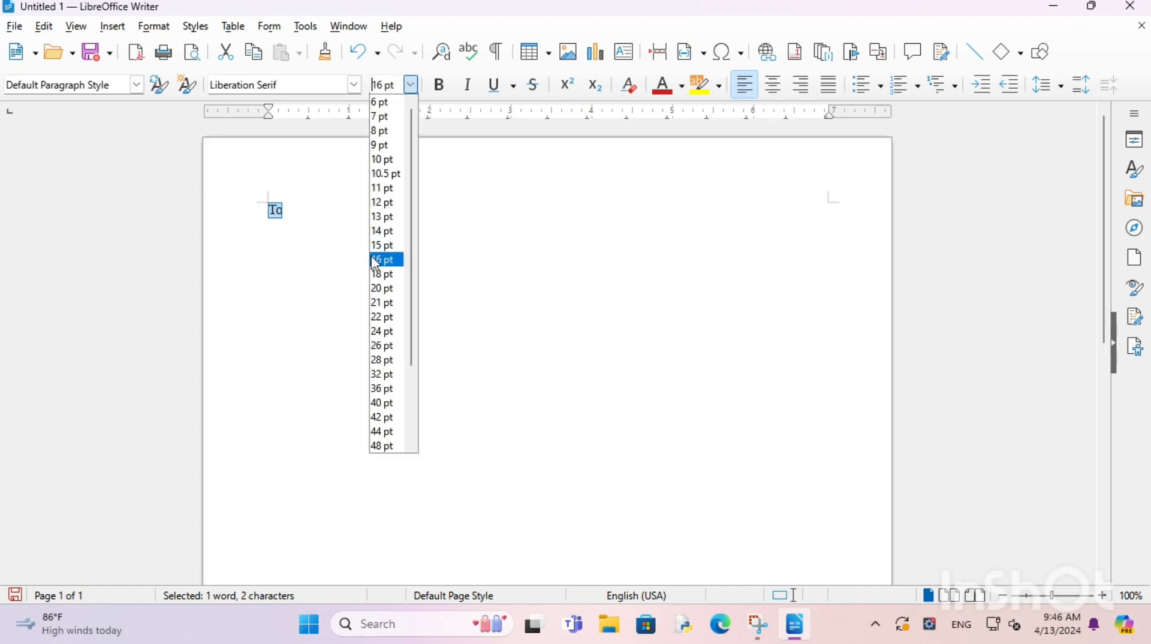
{"action": "left_click", "coordinate": [331, 214]}
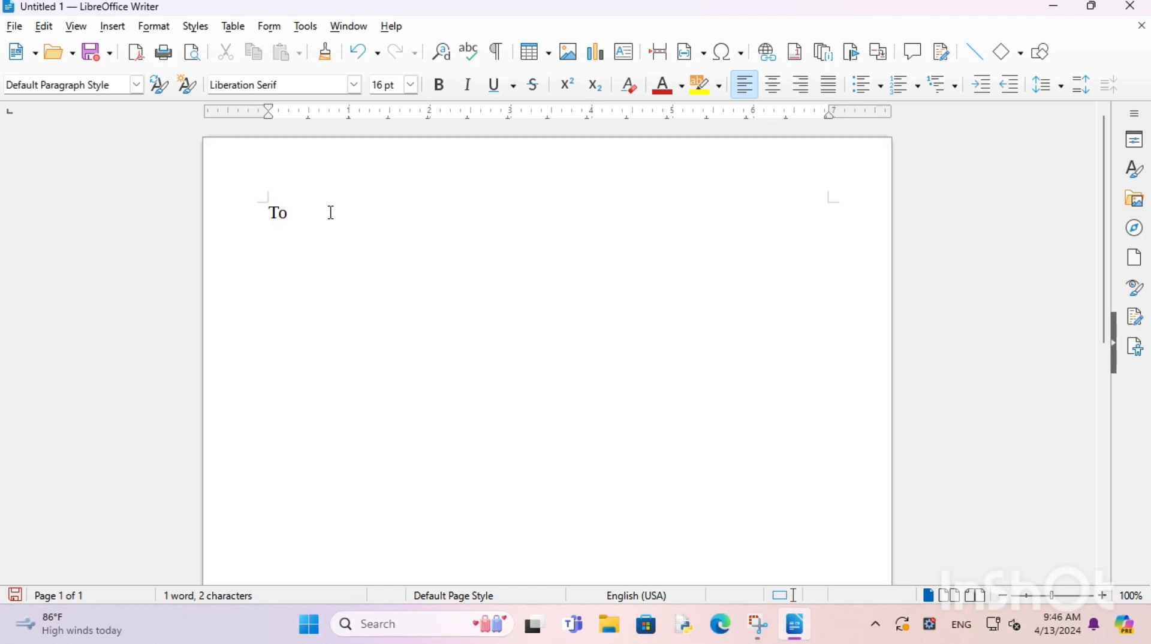
Step: Add a blank line below 'To' and begin the next line with 'Your El'
{"action": "key", "text": "Return"}
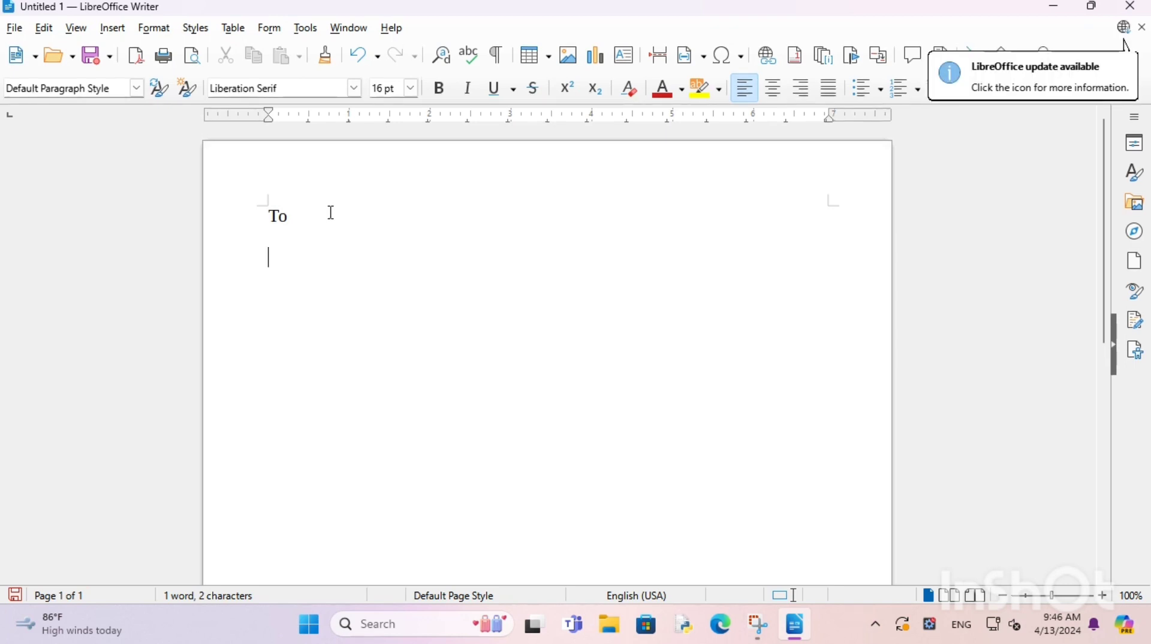
{"action": "key", "text": "Return"}
{"action": "key", "text": "Return"}
{"action": "type", "text": "Dea"}
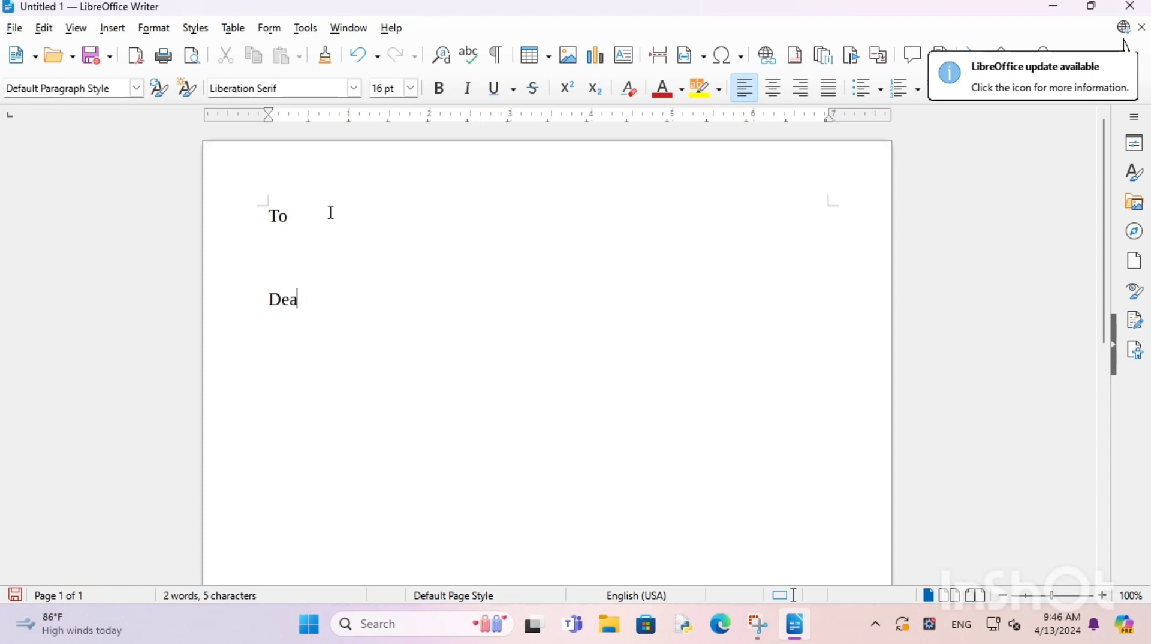
{"action": "key", "text": "BackSpace"}
{"action": "key", "text": "BackSpace"}
{"action": "key", "text": "BackSpace"}
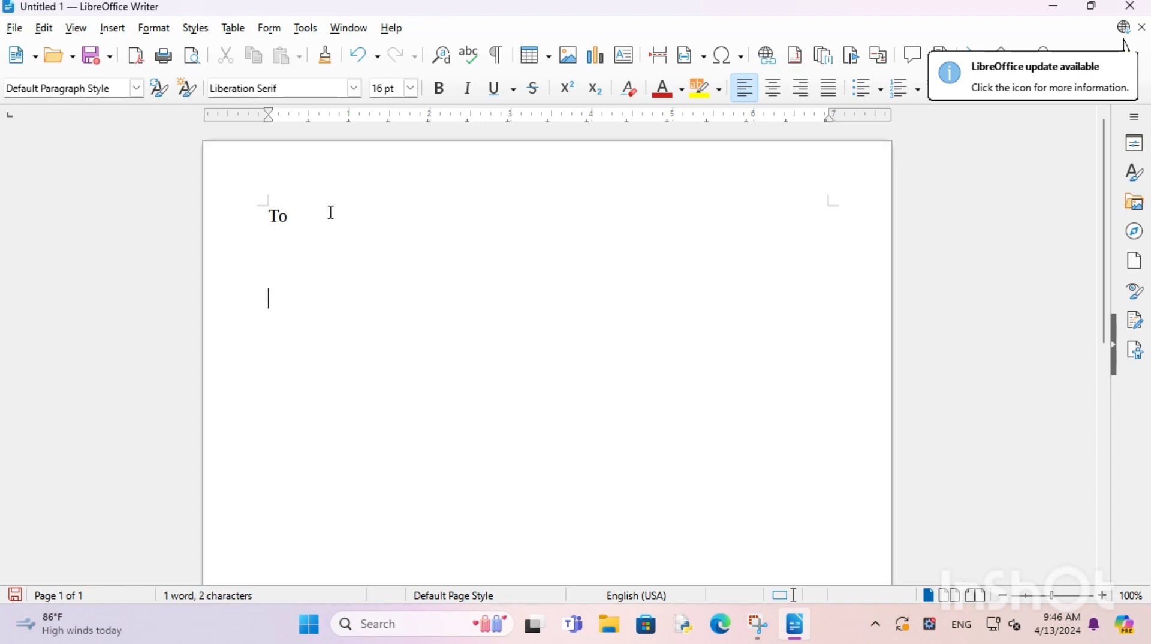
{"action": "type", "text": "You"}
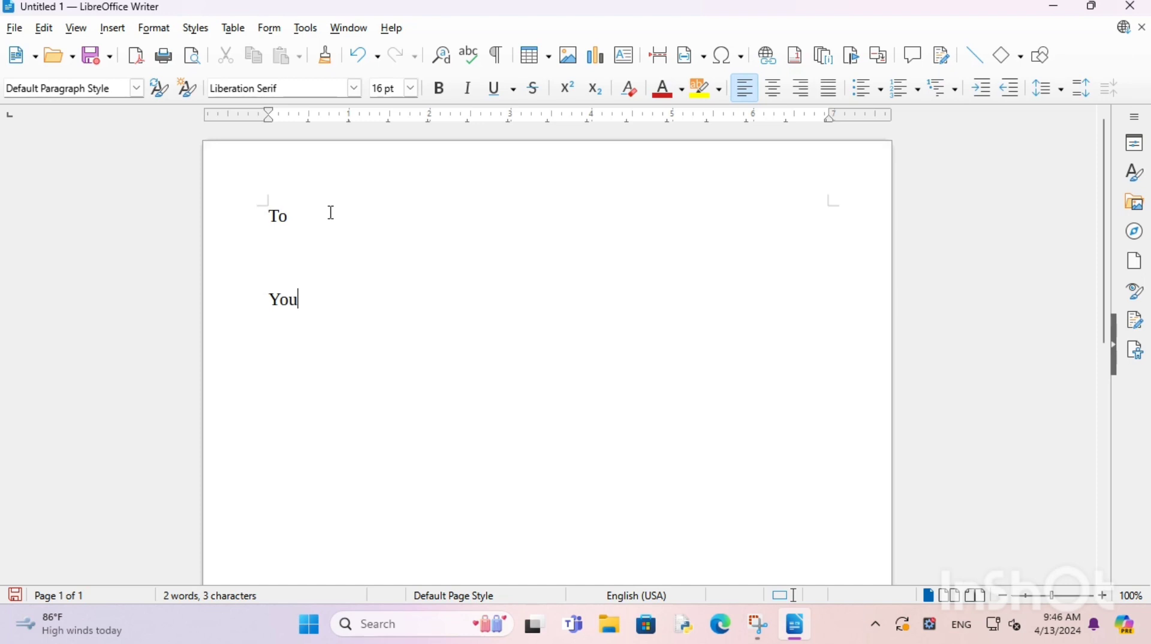
{"action": "type", "text": "r El"}
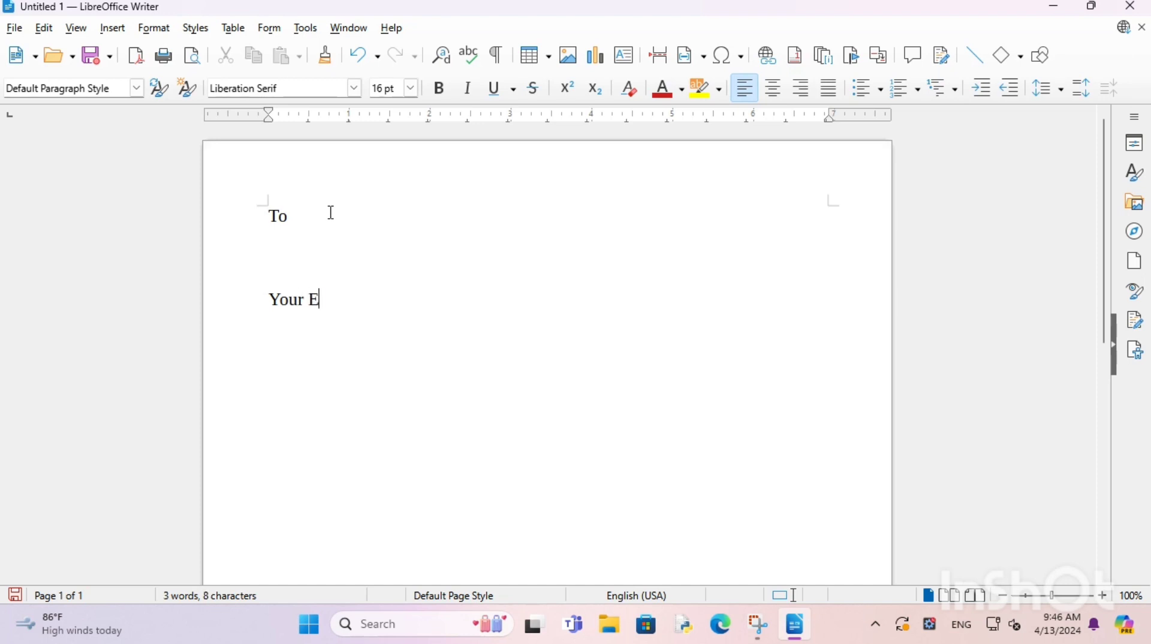